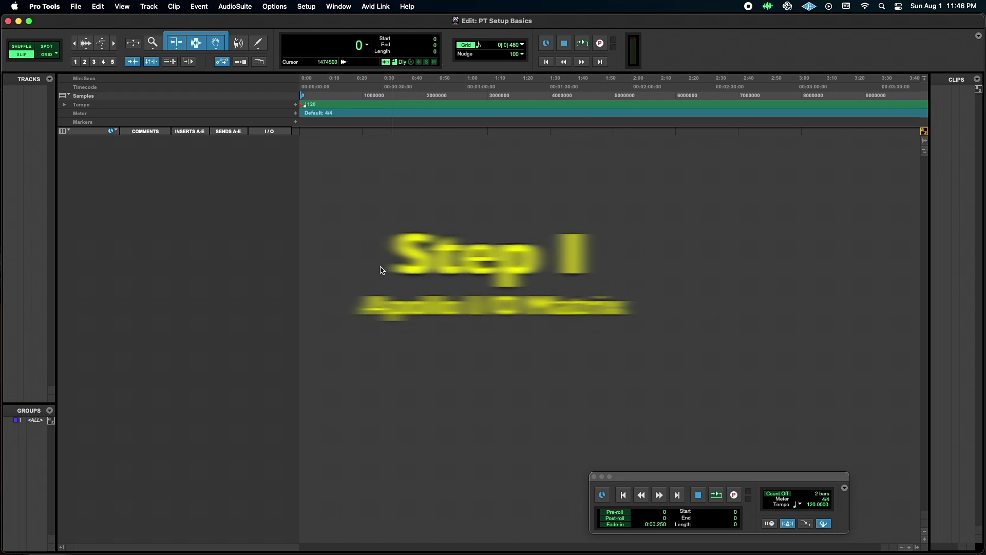
- Switch from the empty 'PT Setup Basics' session to the UAD Console application
key("super+Tab")
key("super+Tab")
key("super+Tab")
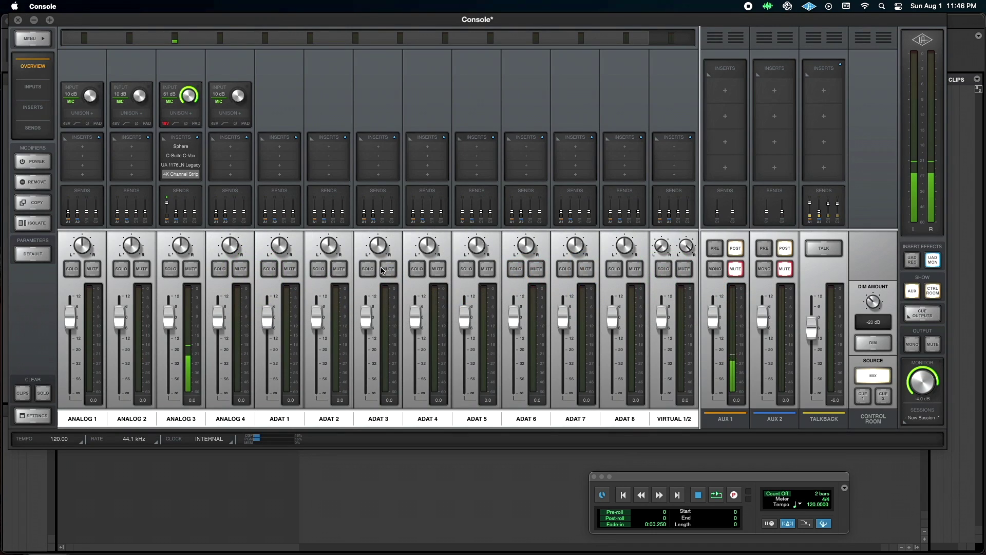
- Review Console's 32 (PT Mode) I/O Matrix channel list, including input 26's routing choices
left_click(32, 415)
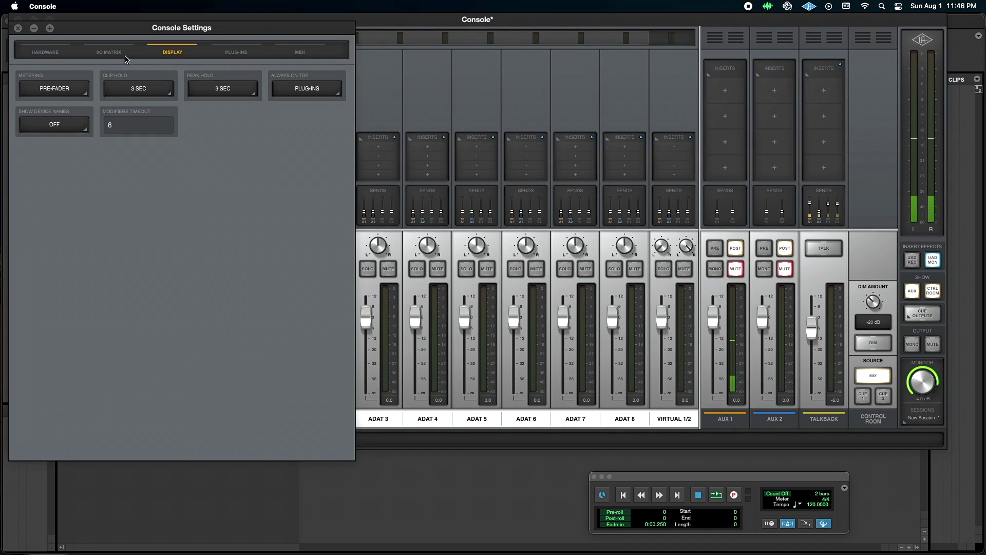
left_click(118, 53)
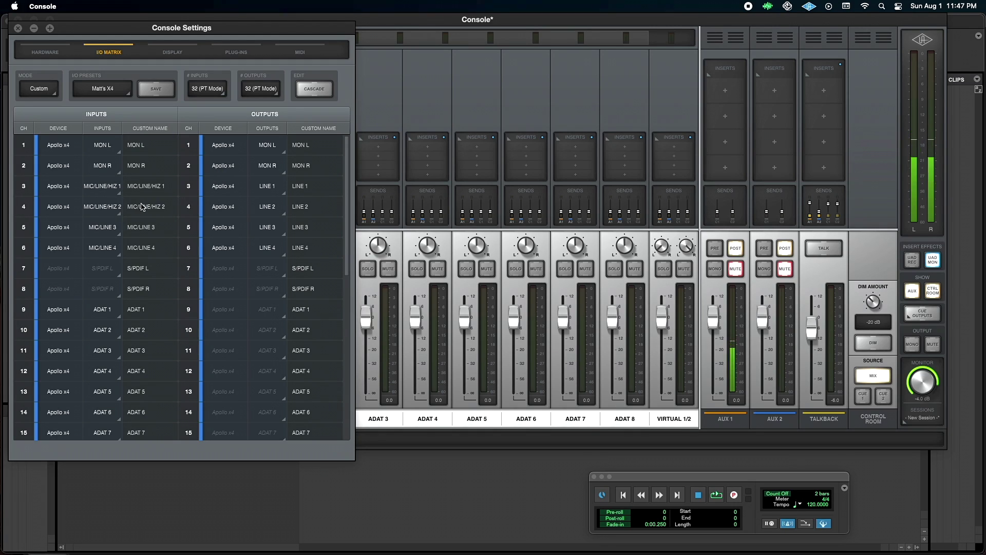
scroll(142, 220, "down", 3)
scroll(141, 219, "down", 8)
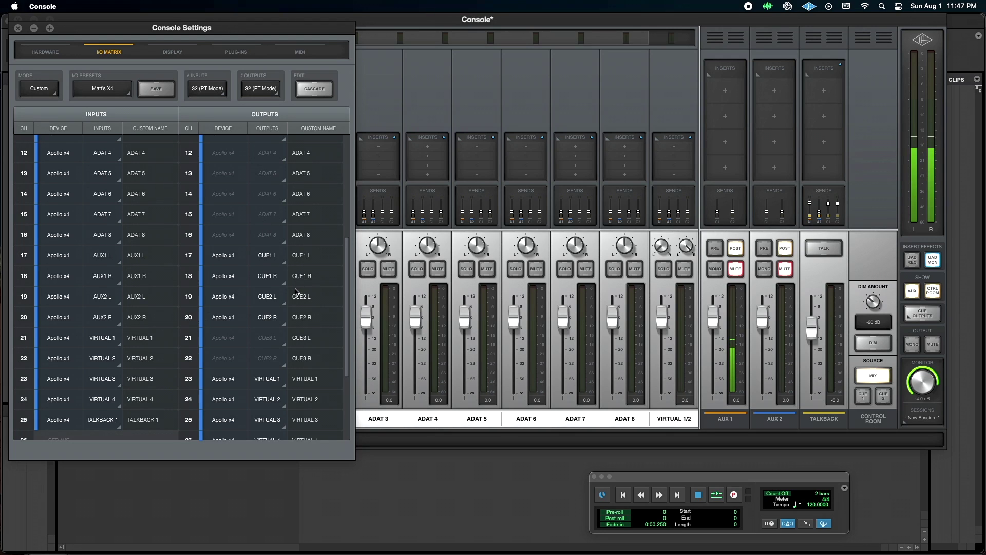
scroll(287, 288, "up", 5)
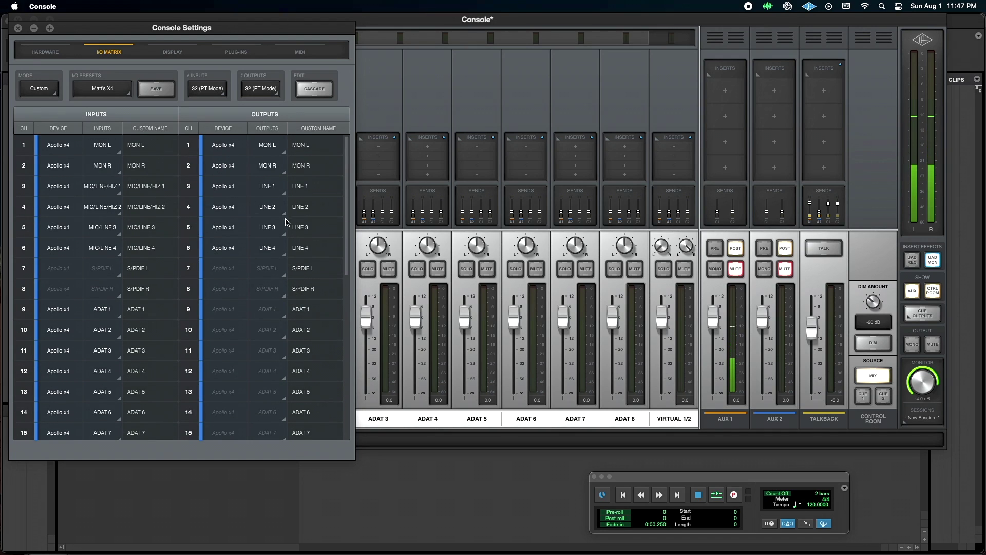
scroll(292, 252, "down", 3)
scroll(297, 291, "down", 3)
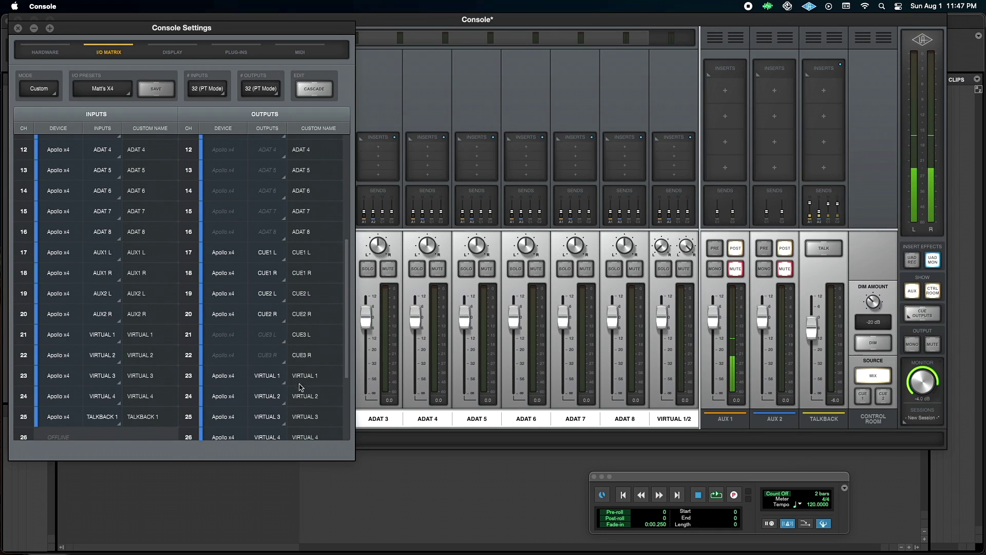
scroll(290, 414, "down", 2)
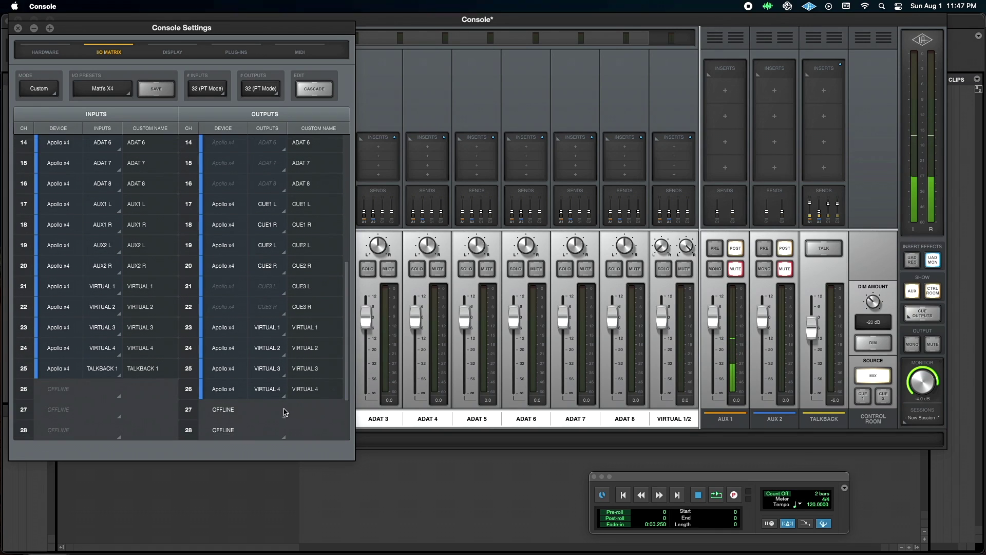
left_click(70, 392)
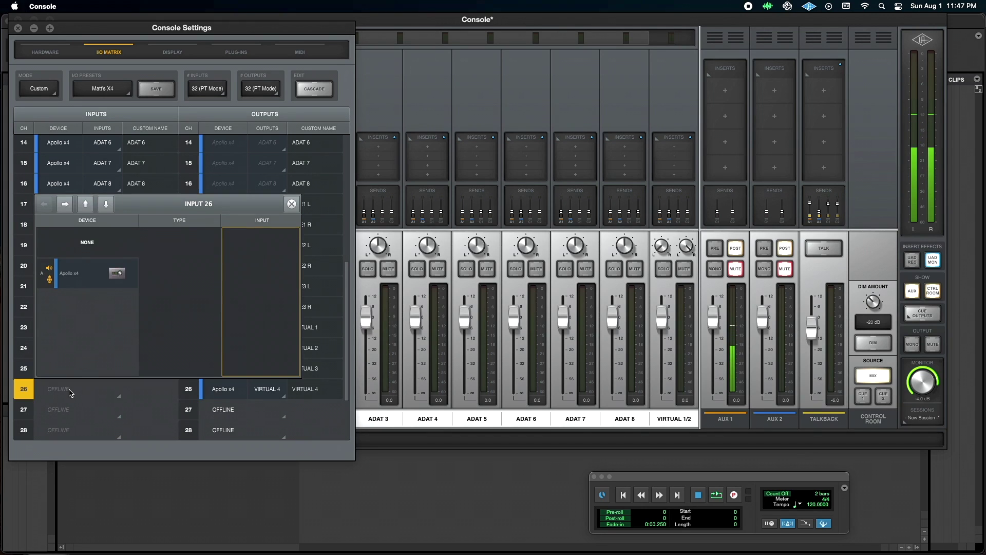
left_click(291, 203)
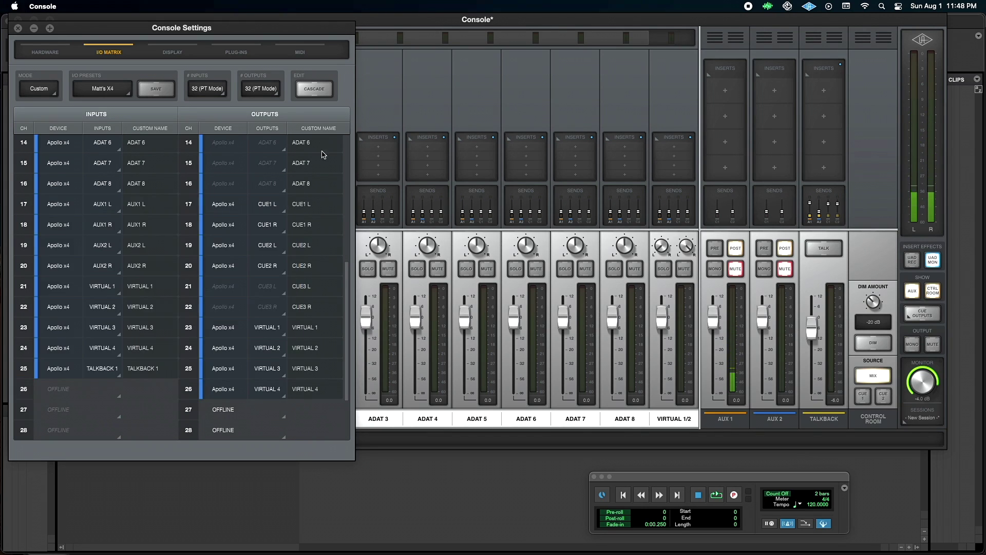
- Close Console settings, return to Pro Tools and open I/O Setup
left_click(20, 28)
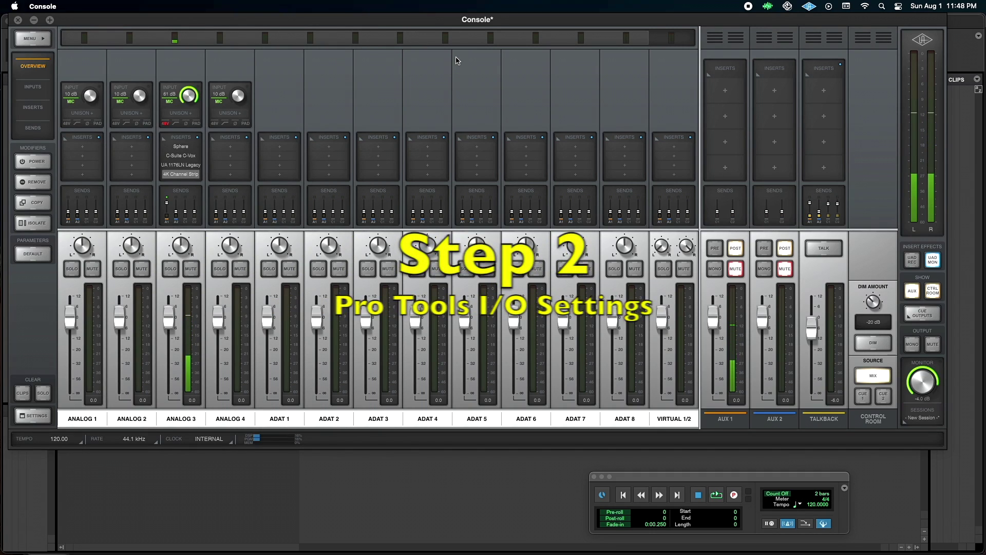
key("super+Tab")
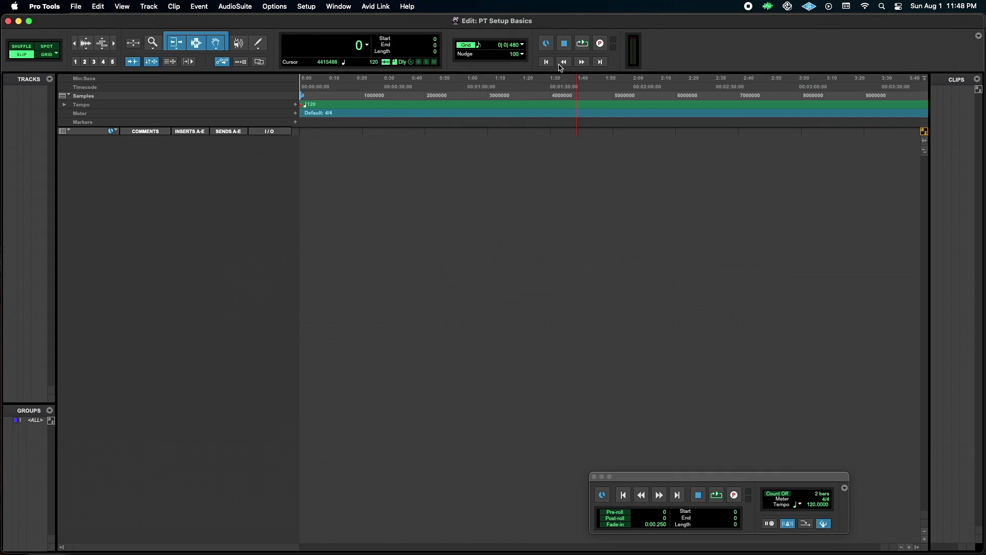
left_click(306, 6)
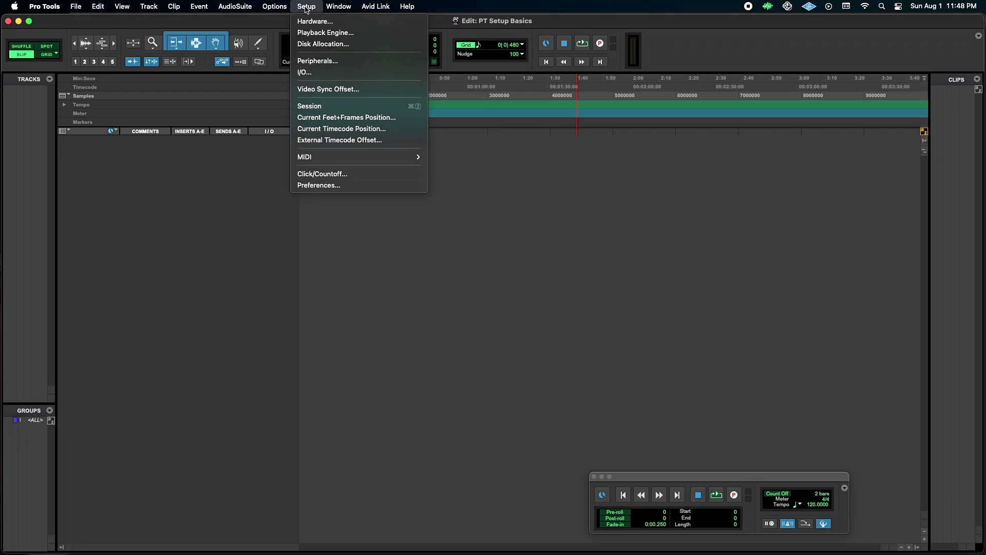
left_click(307, 73)
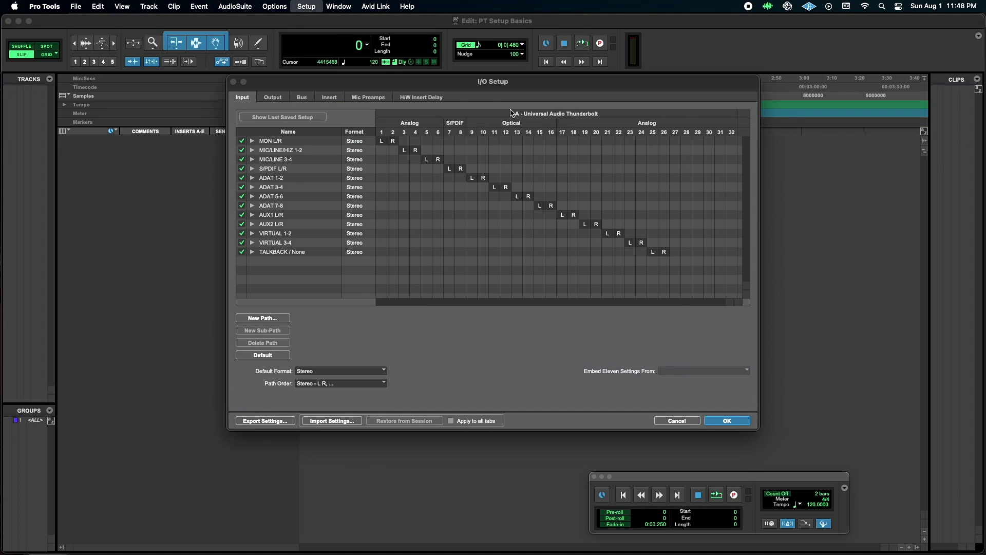
- Rebuild the input paths to default, then delete In 29-30 and In 31-32
left_click(275, 142)
left_click(278, 251, "shift")
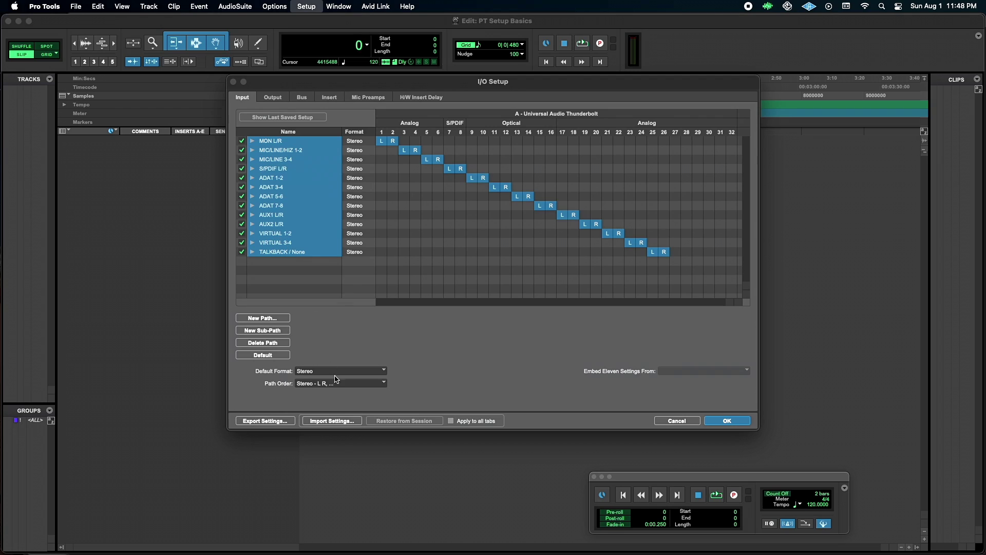
left_click(265, 343)
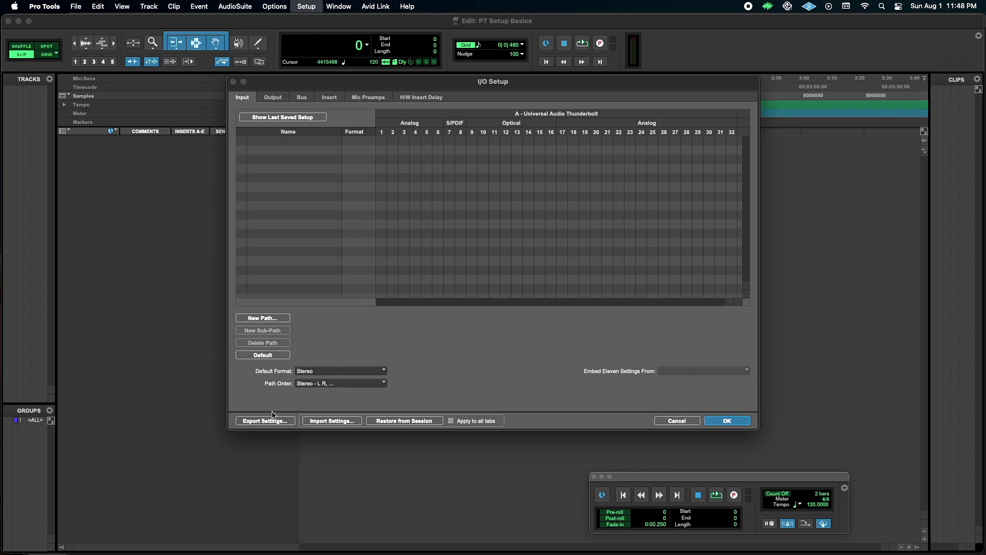
left_click(257, 356)
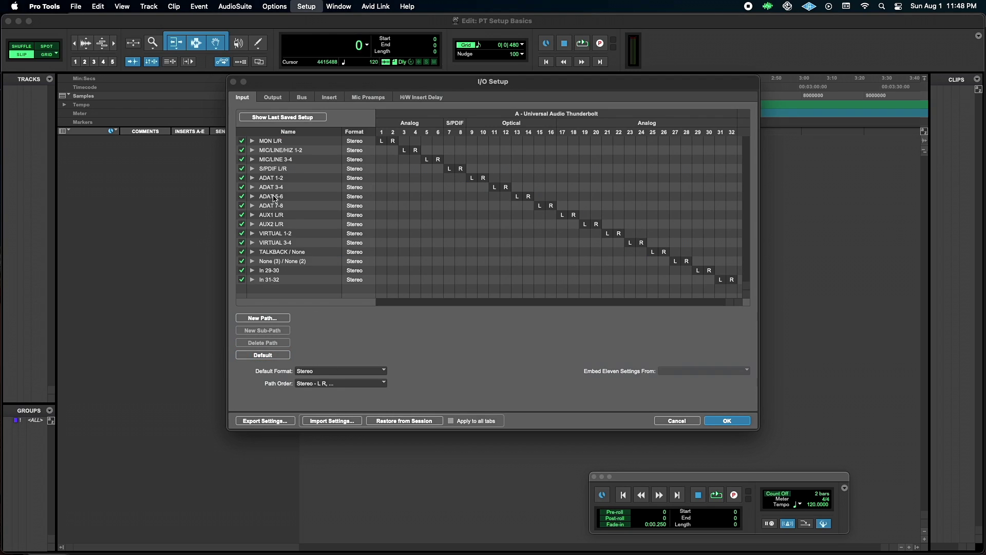
left_click(295, 271)
left_click(291, 280, "shift")
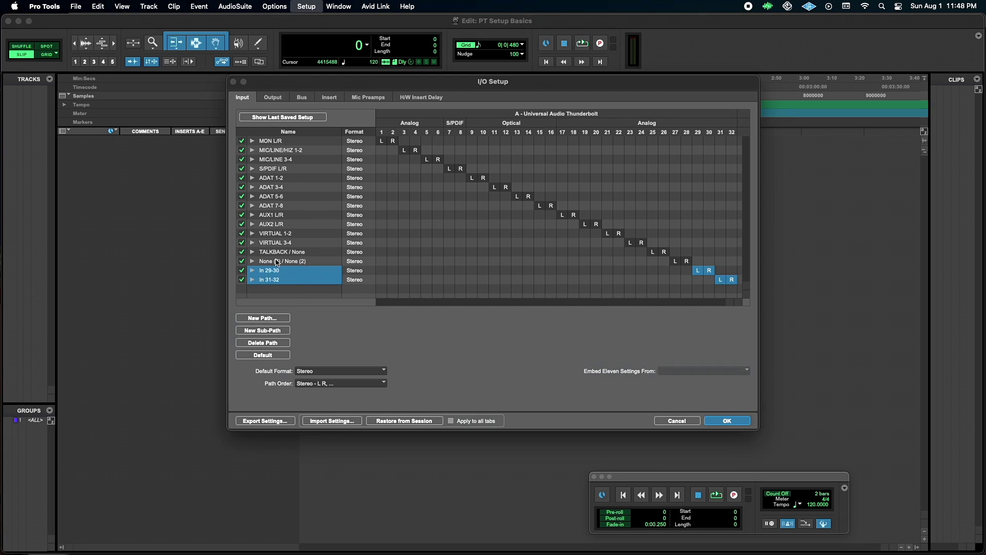
left_click(262, 343)
- Replace all output paths, MON L/R through VIRTUAL 3-4, with the default output paths
left_click(273, 97)
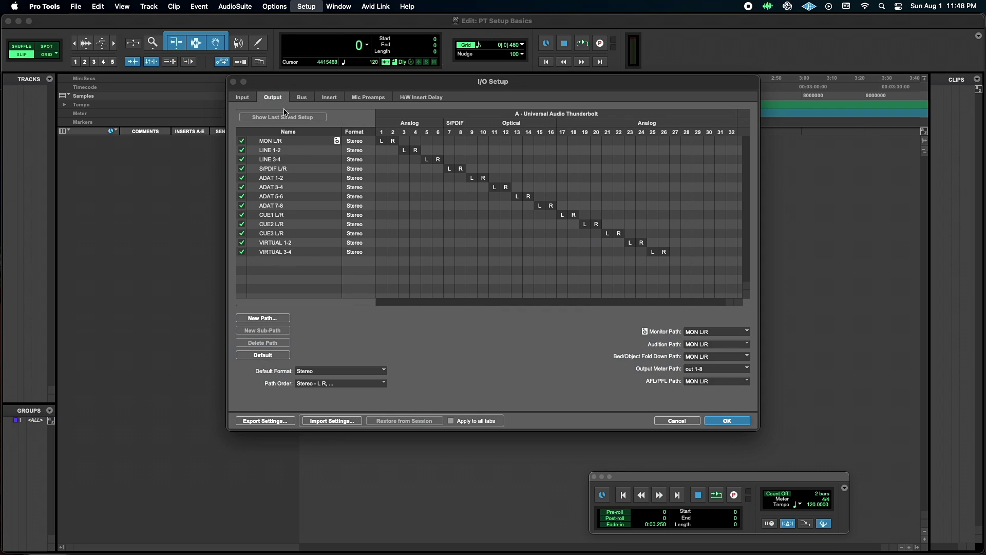
left_click(282, 142)
left_click(278, 252, "shift")
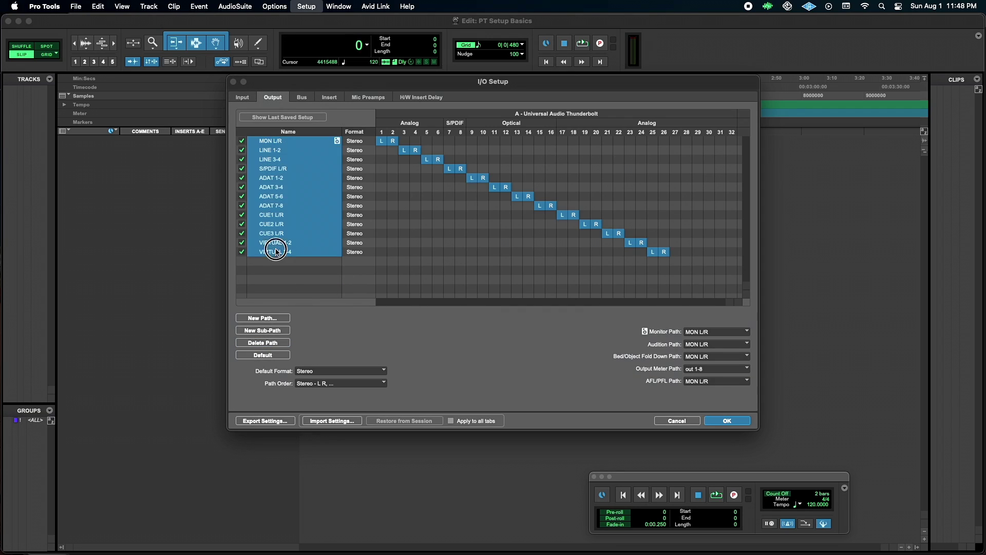
left_click(263, 343)
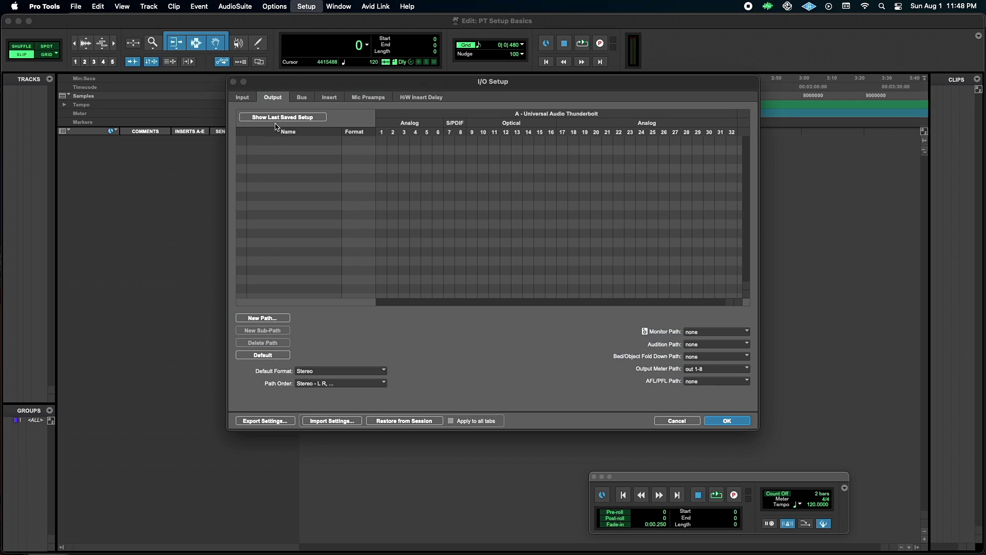
left_click(263, 355)
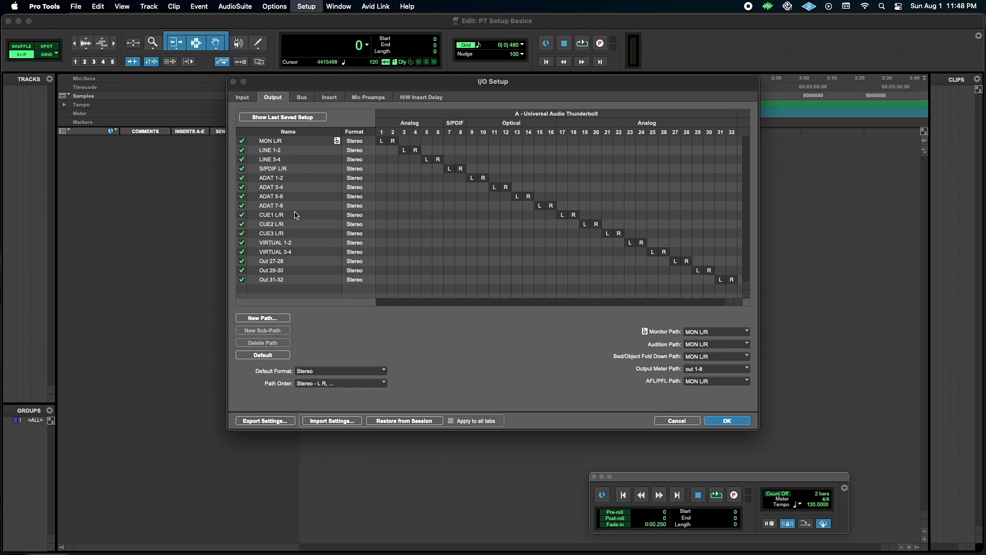
- Delete output paths Out 27-28 through Out 31-32 and confirm the I/O Setup
left_click(285, 263)
left_click(283, 280, "shift")
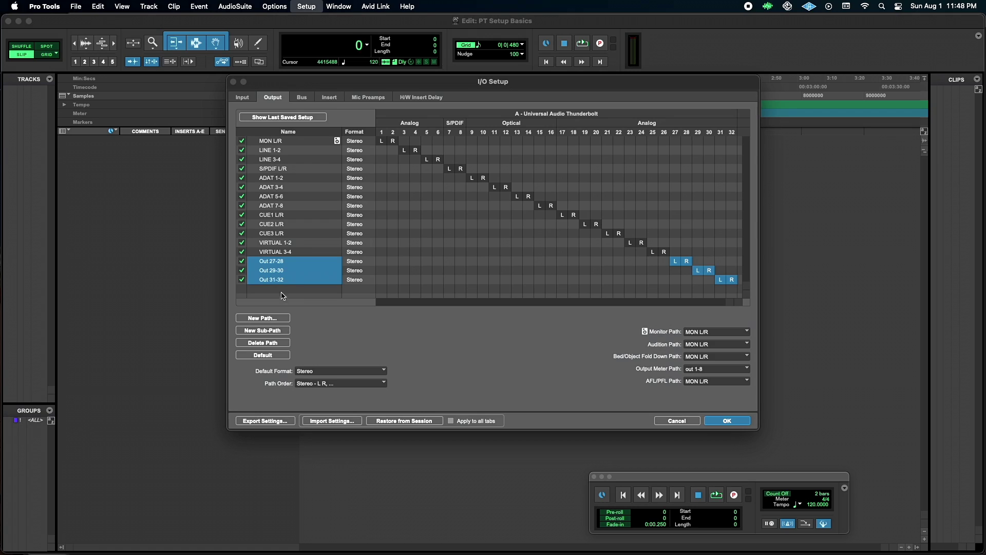
left_click(262, 343)
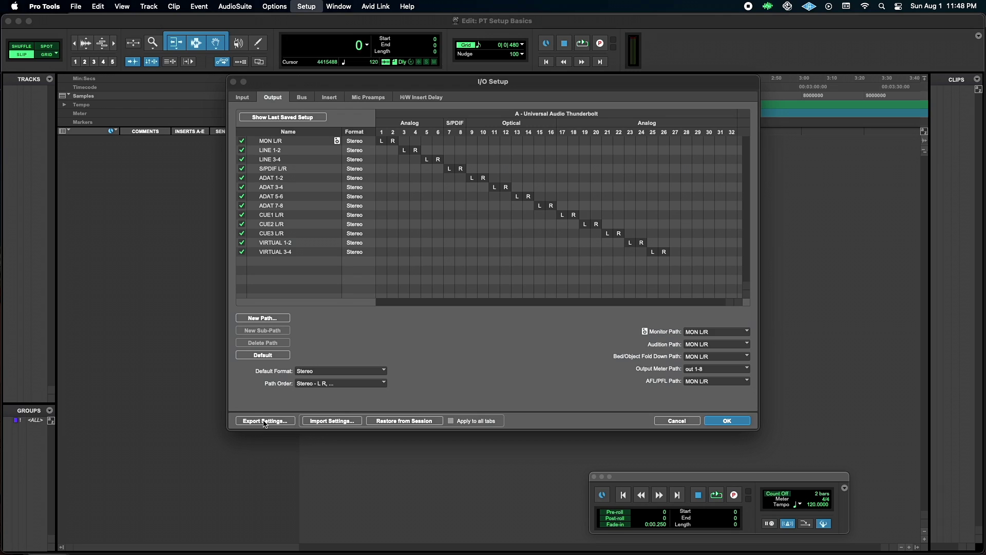
left_click(740, 420)
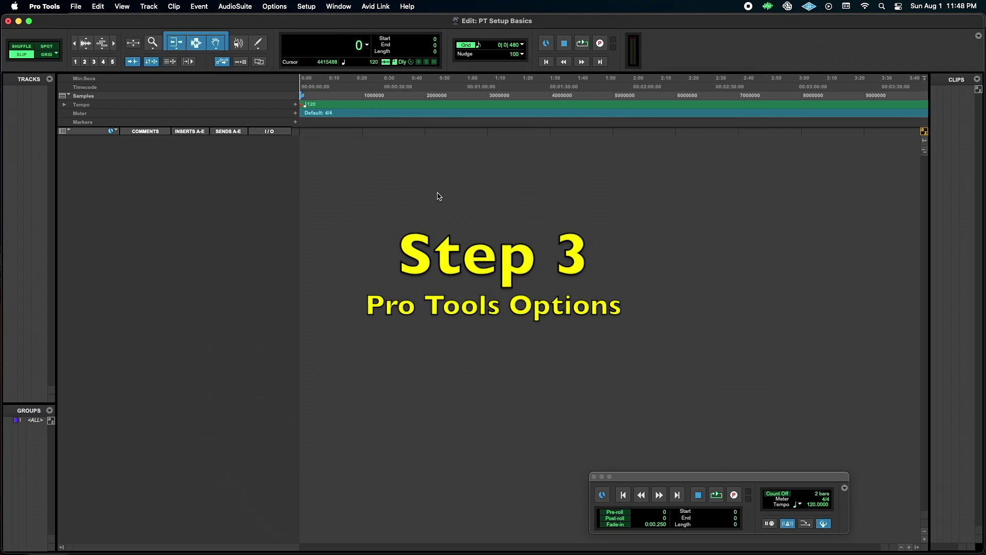
- Check Low Latency Monitoring in the Options menu, then open Pro Tools Preferences
left_click(307, 6)
mouse_move(278, 8)
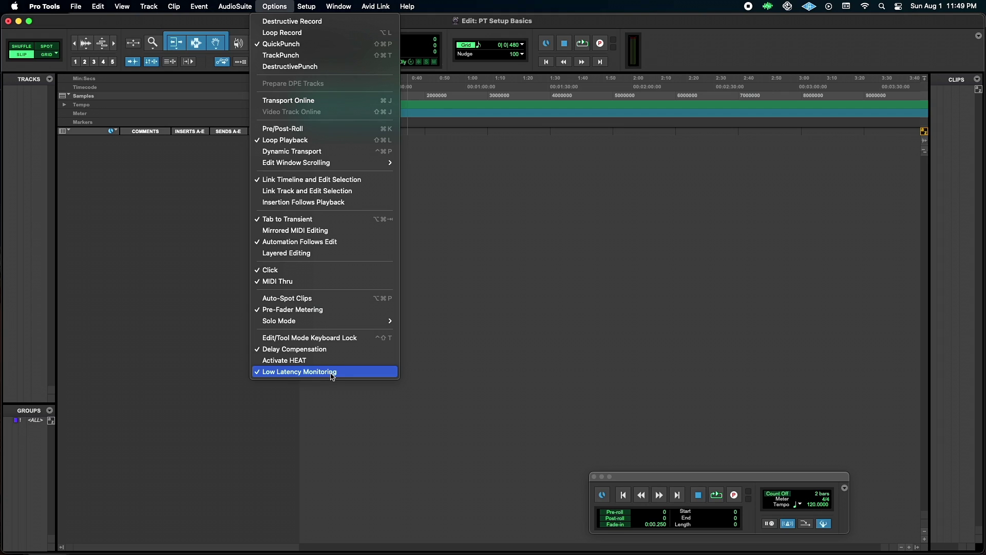
mouse_move(101, 8)
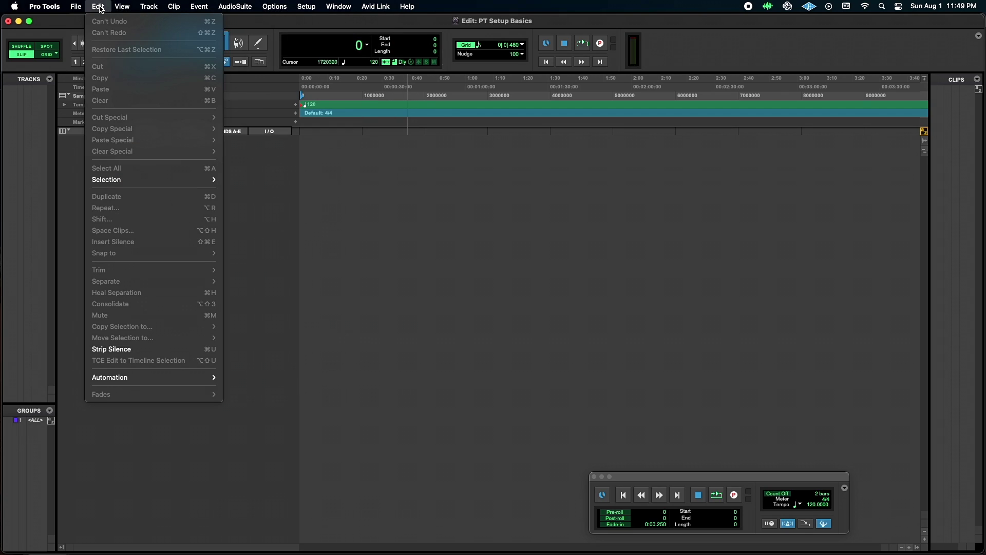
mouse_move(49, 7)
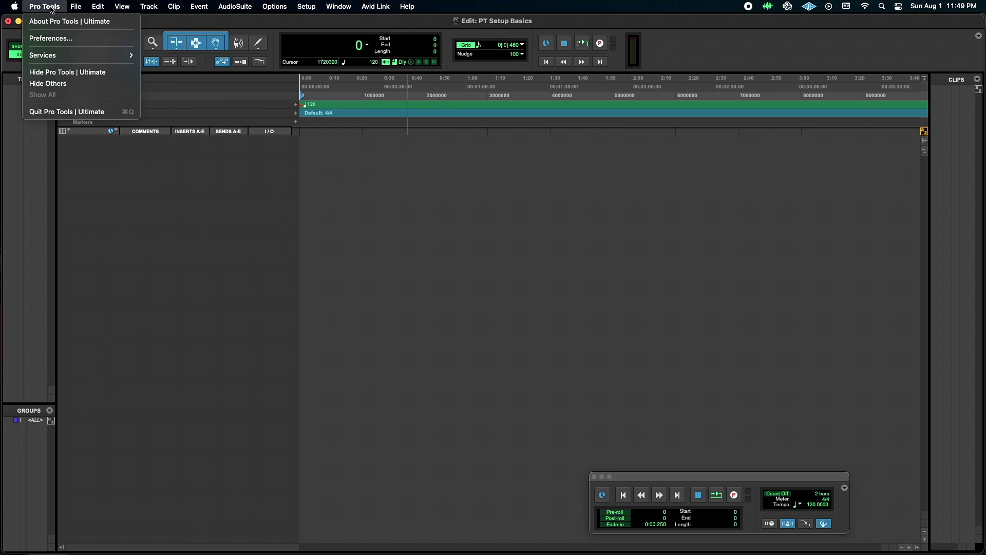
left_click(51, 39)
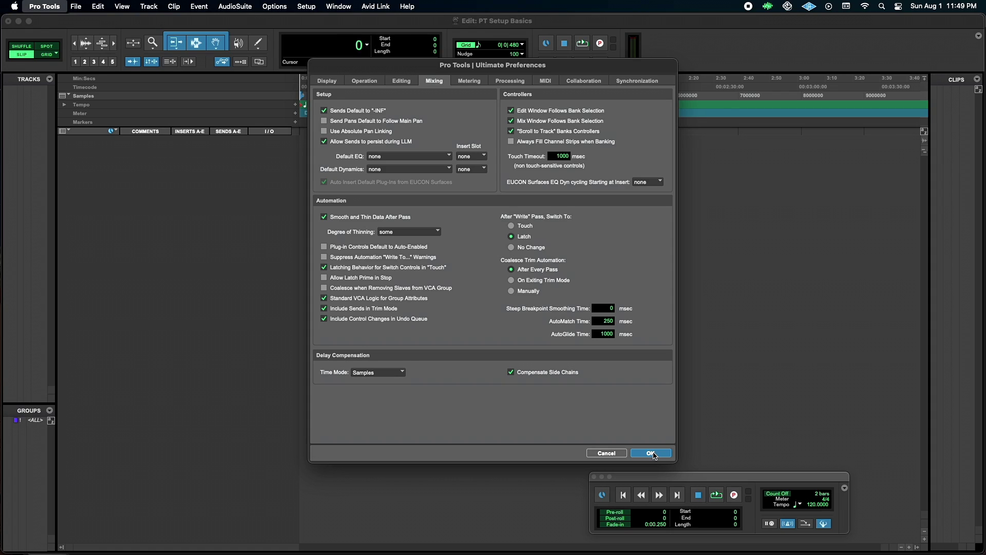
left_click(652, 453)
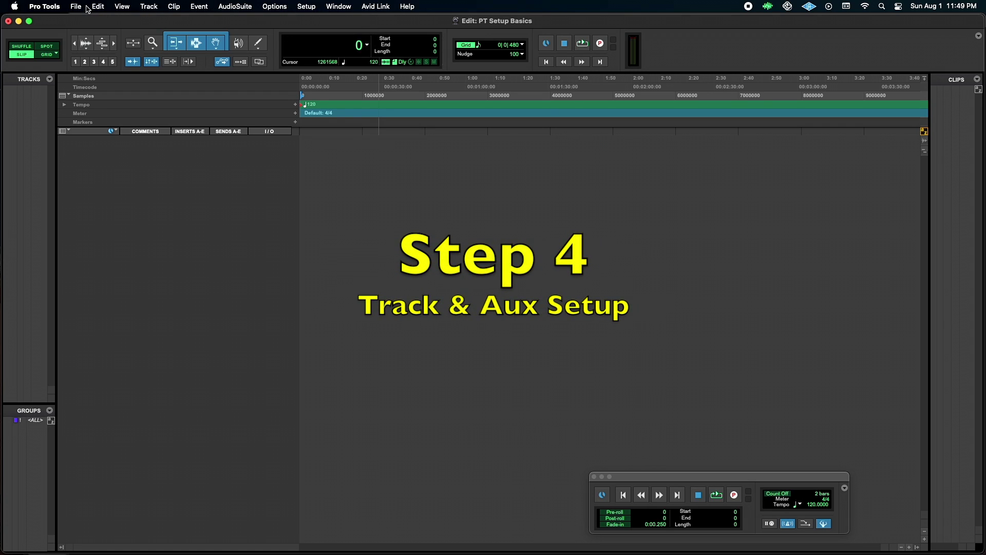
- Create one mono Audio Track, one mono Aux Input and one stereo Master Fader
left_click(148, 6)
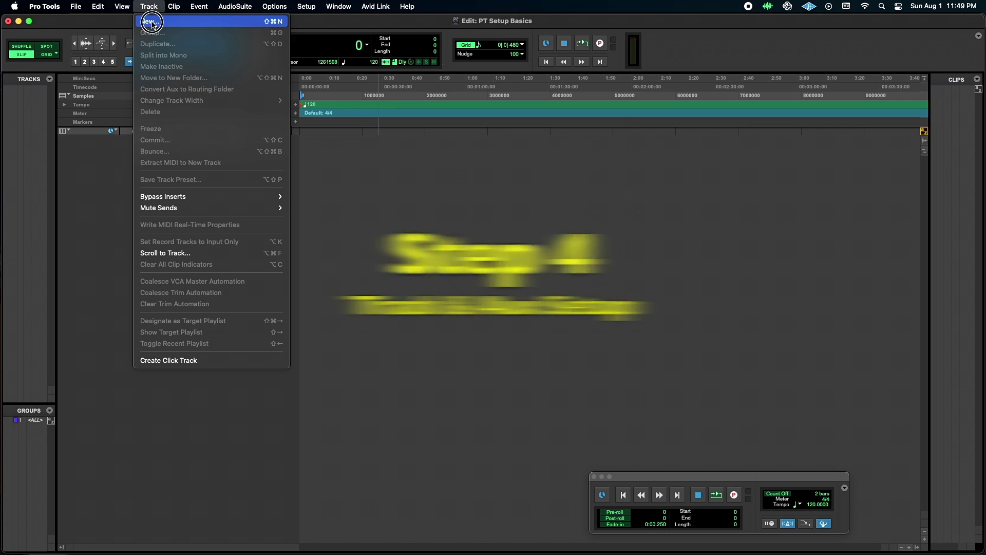
left_click(152, 24)
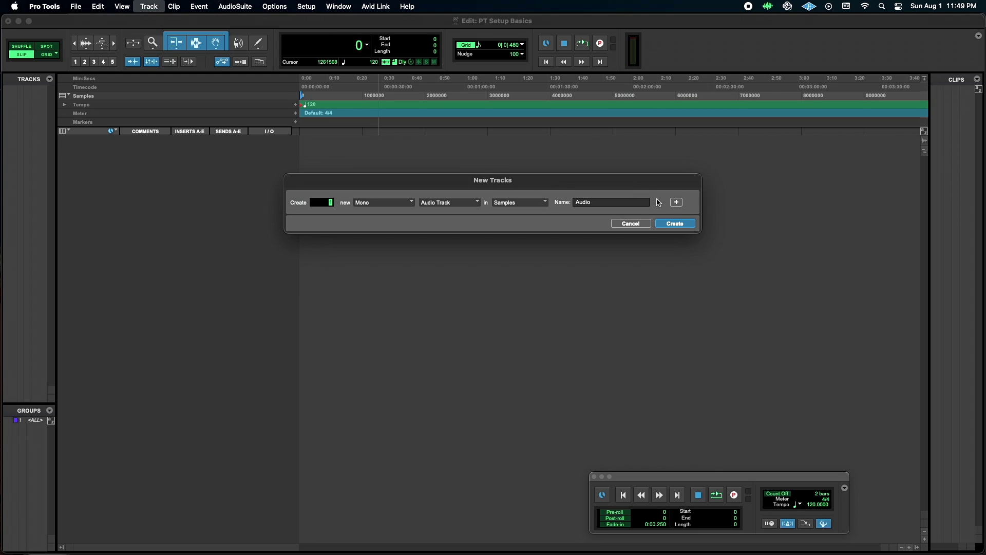
left_click(677, 202)
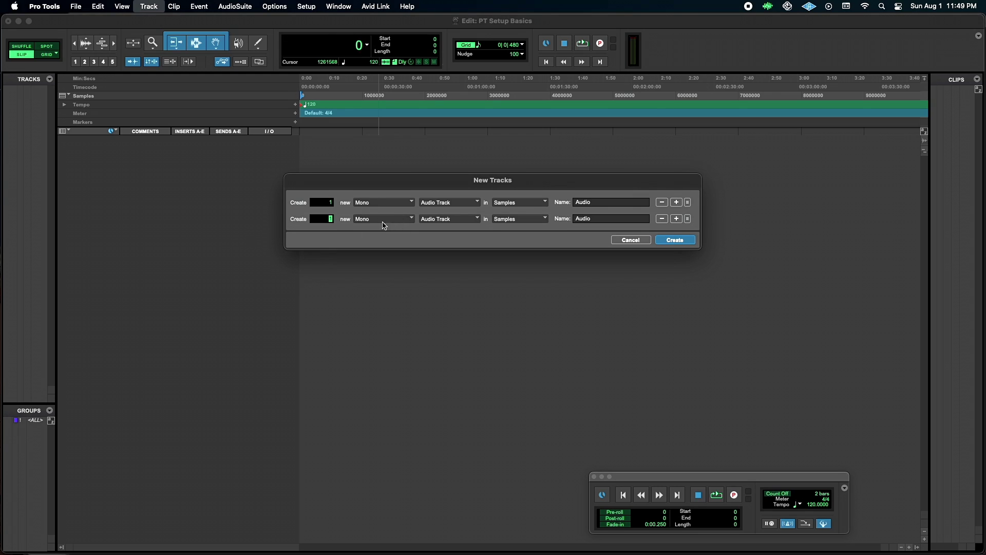
left_click(457, 220)
left_click(454, 228)
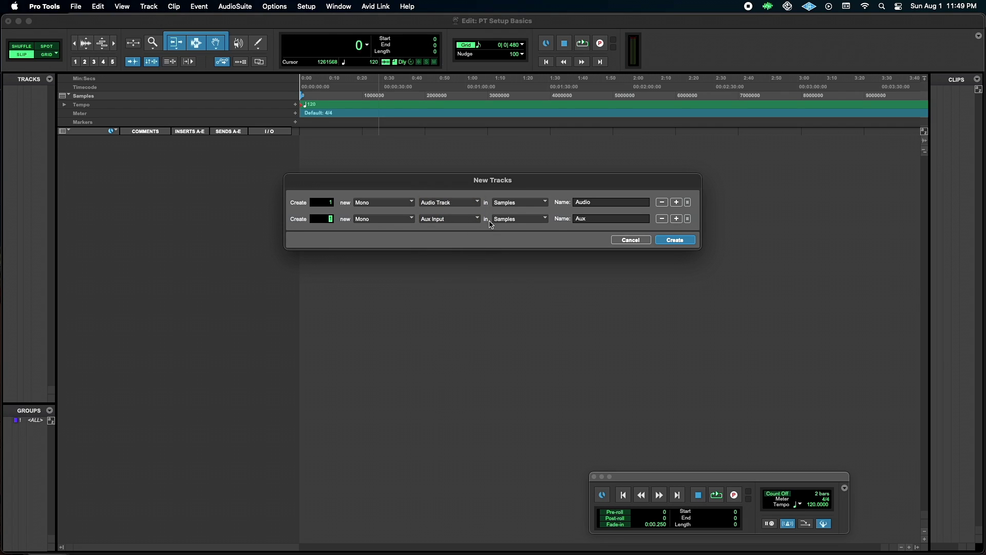
left_click(676, 219)
left_click(404, 237)
left_click(382, 248)
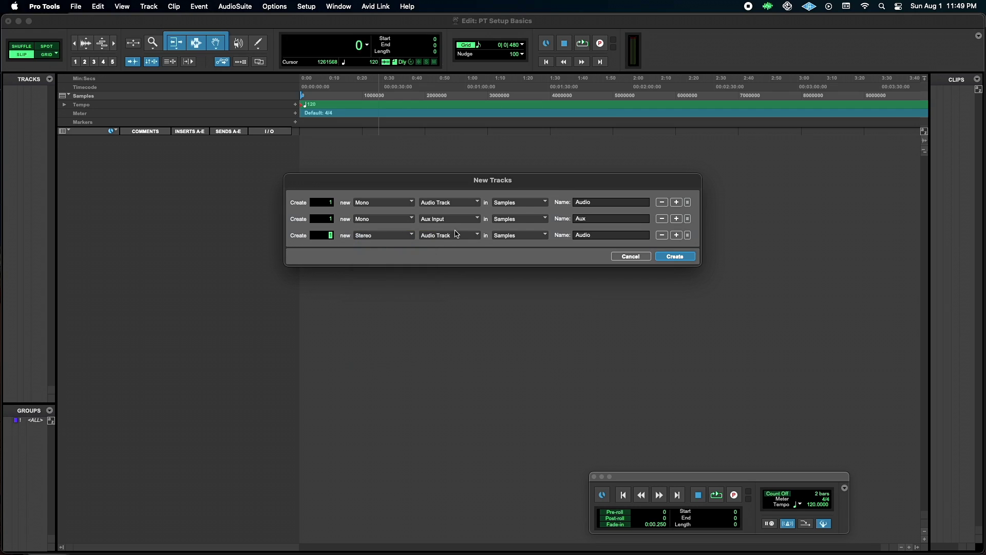
left_click(455, 235)
left_click(457, 254)
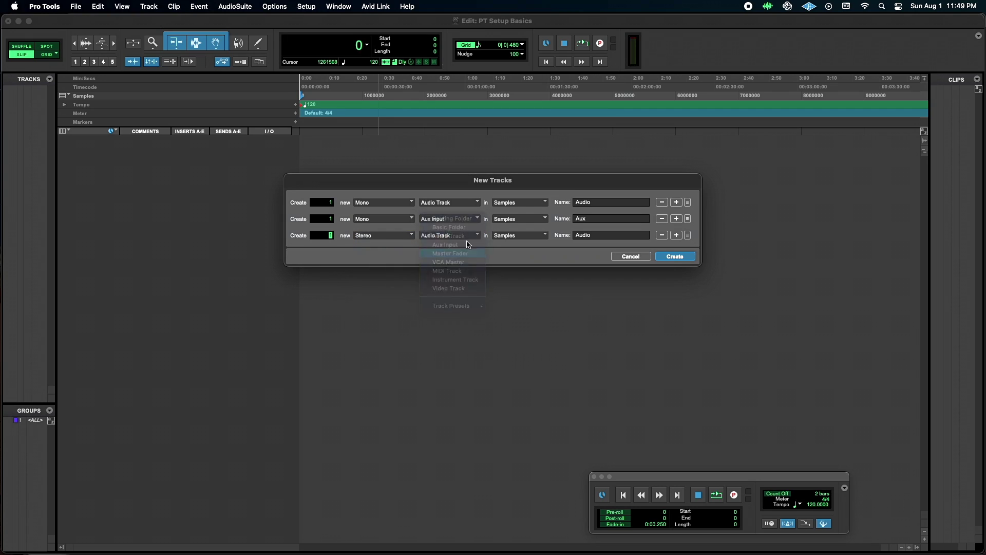
left_click(678, 257)
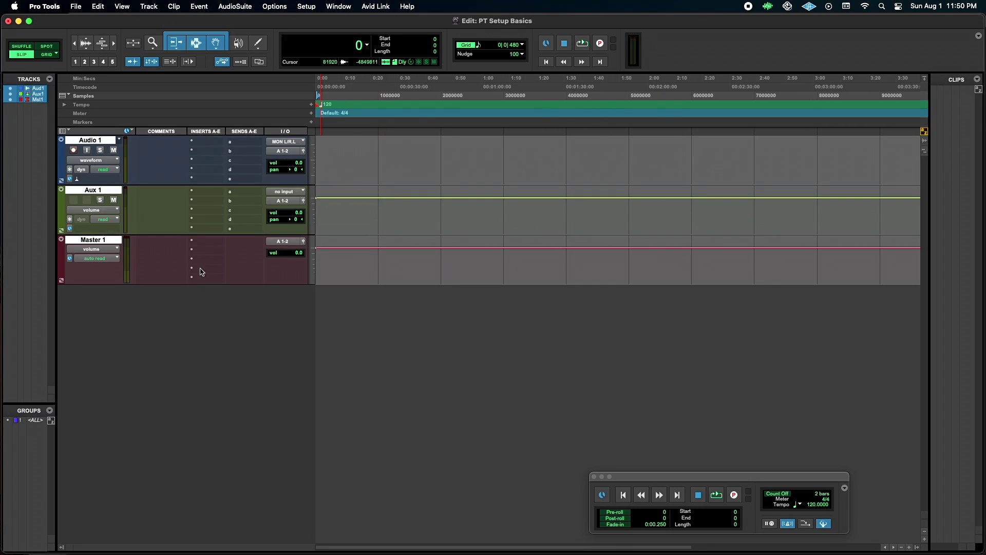
double_click(90, 142)
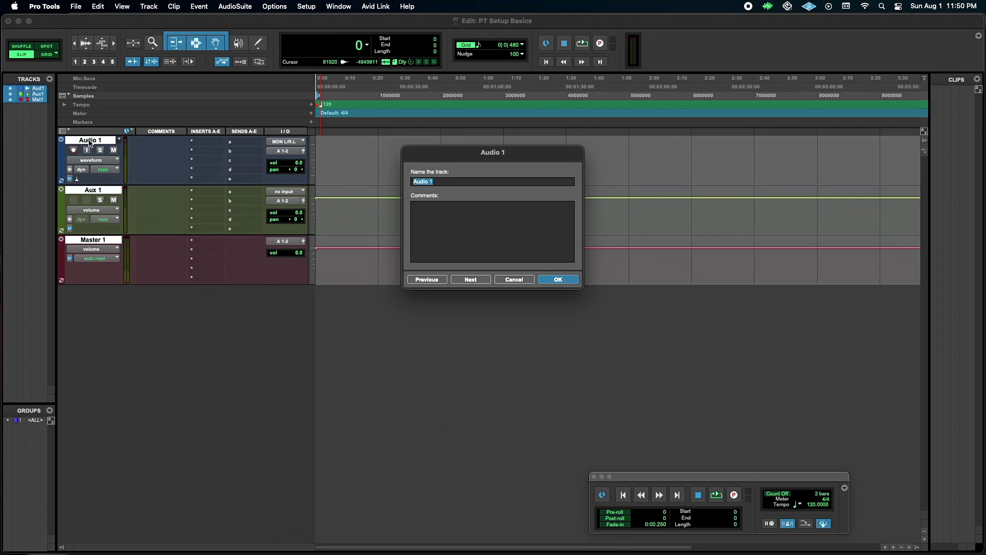
- Rename Audio 1 to 'Mic' and Aux 1 to 'Verb M to S'
type("Mic")
key("super+Right")
type("Verb M to S")
key("Return")
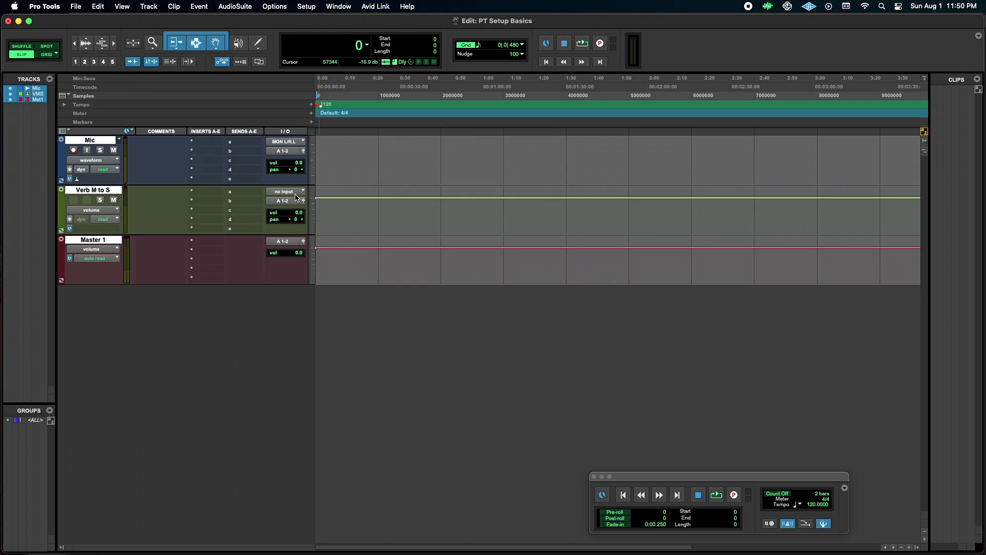
left_click(283, 191)
- Feed the aux from Bus 19 (Mono) and rename that bus 'Reverb Mono to Stereo'
mouse_move(289, 201)
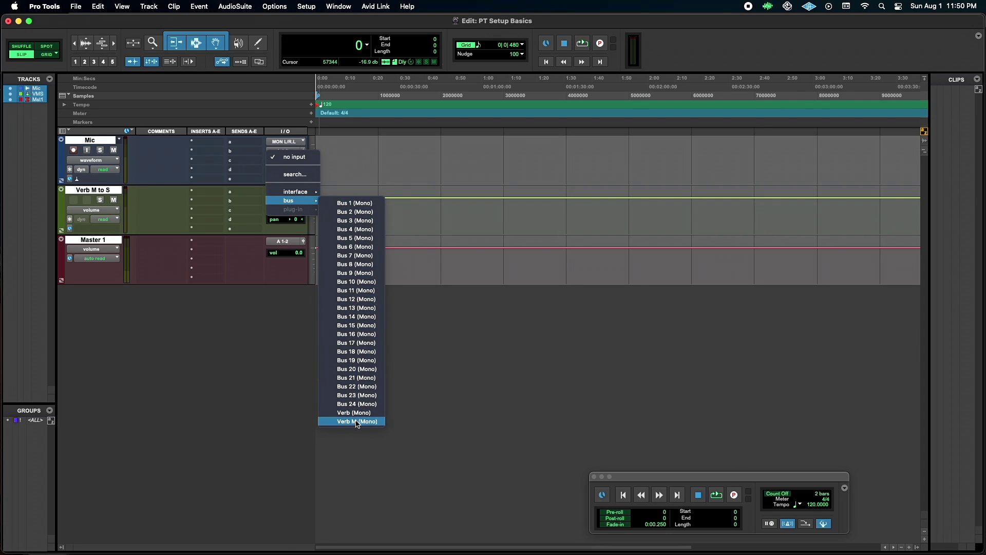
left_click(363, 362)
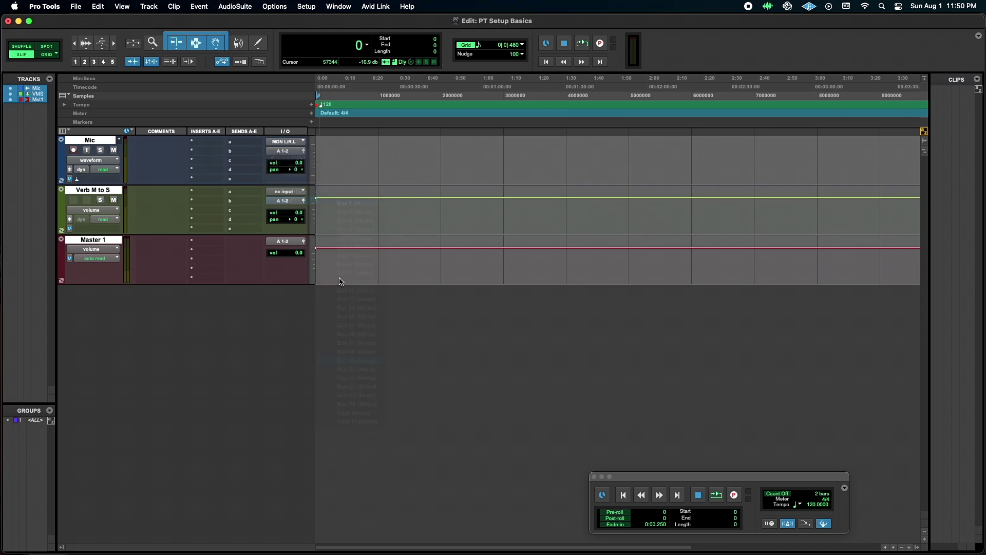
right_click(286, 194)
left_click(312, 212)
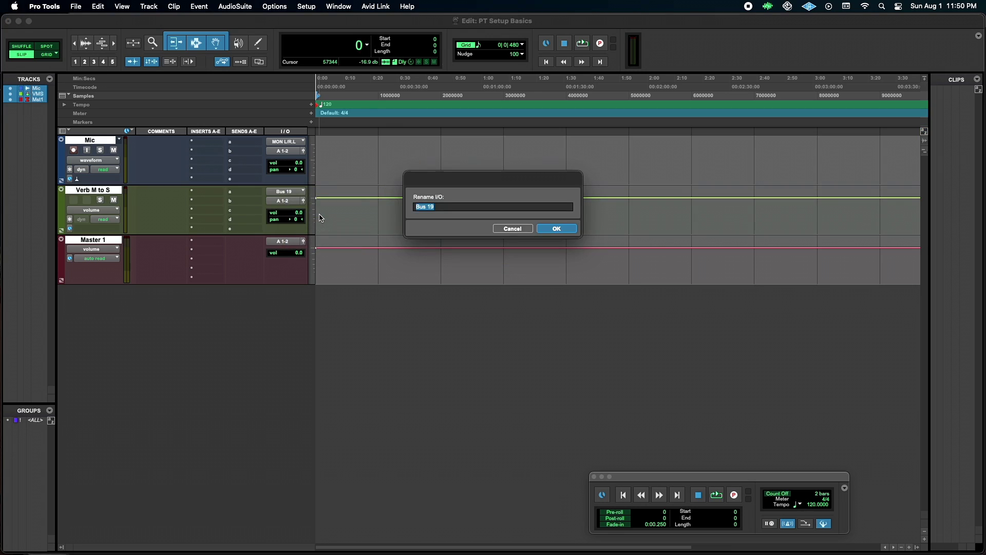
type("Rev")
type("erb Mono to Stereo")
key("Return")
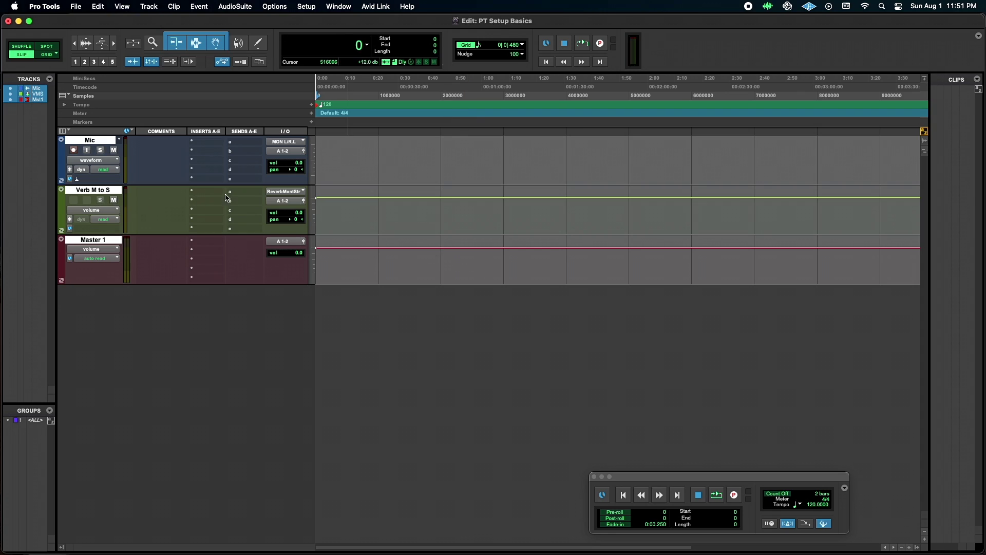
left_click(208, 192)
- Insert UAD Pure Plate on the Verb M to S aux with MIX turned toward wet
mouse_move(216, 192)
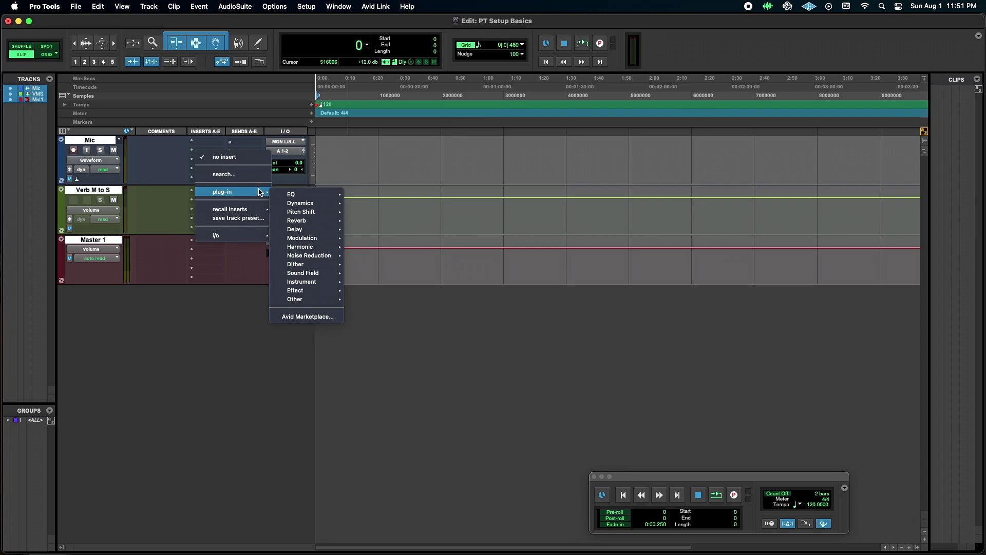
mouse_move(324, 224)
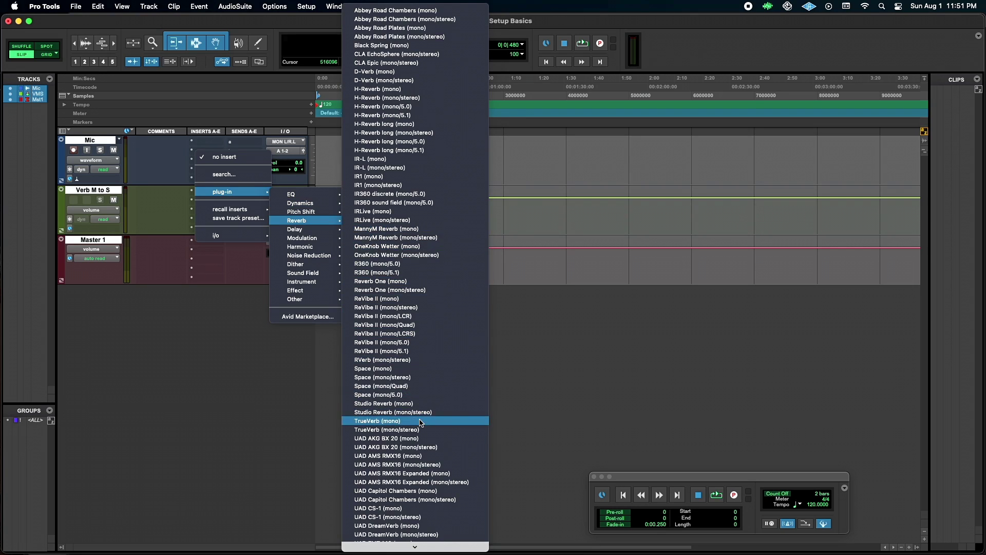
scroll(428, 419, "down", 5)
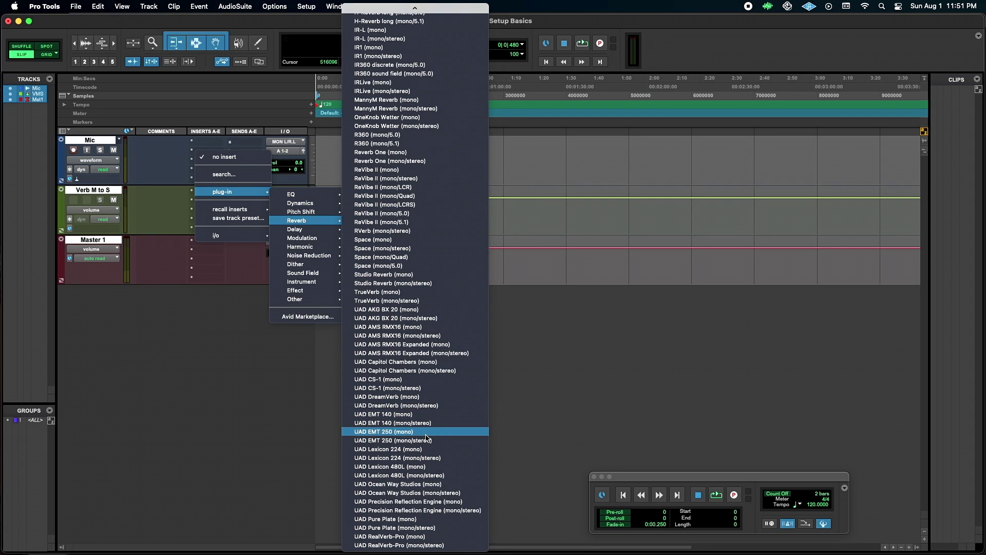
left_click(429, 527)
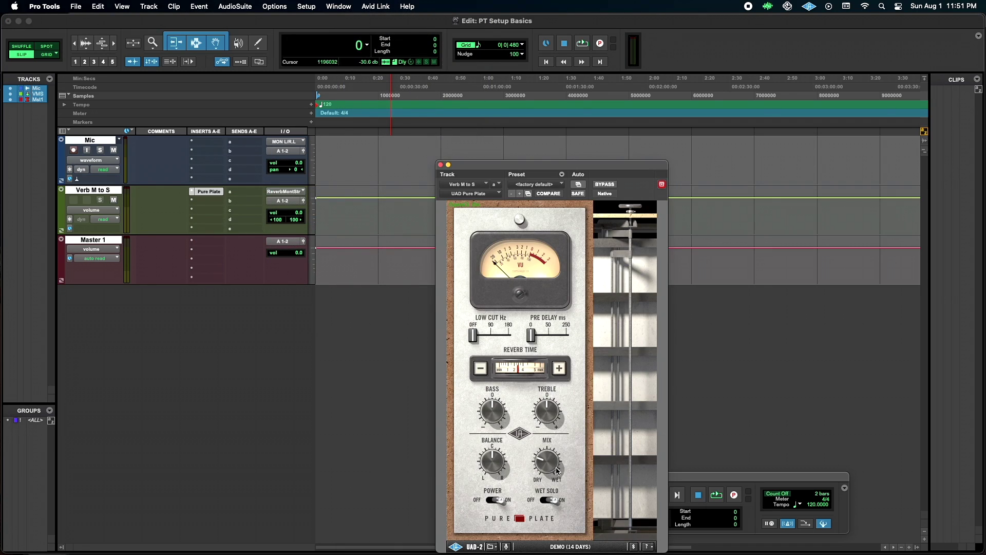
left_click_drag(557, 470, 554, 465)
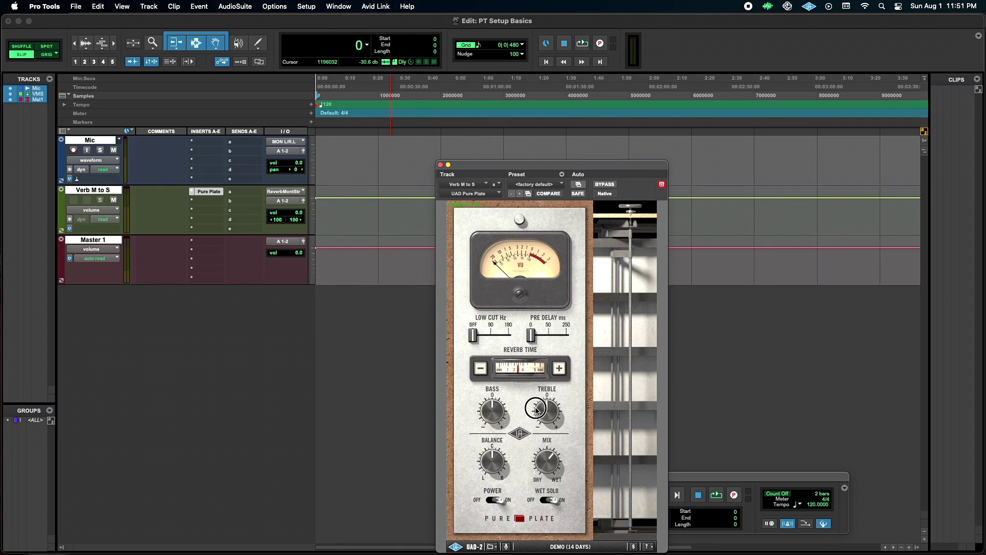
left_click(440, 165)
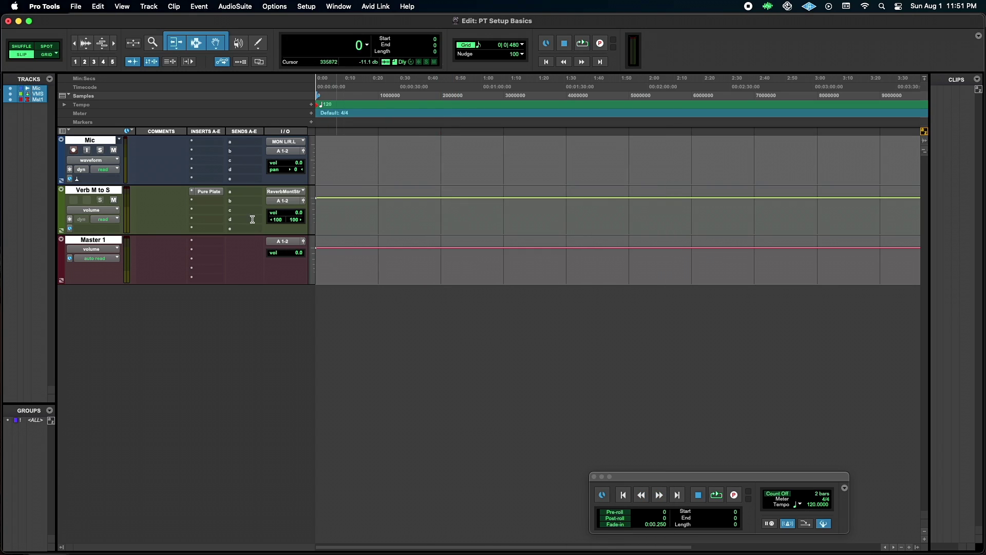
left_click(244, 151)
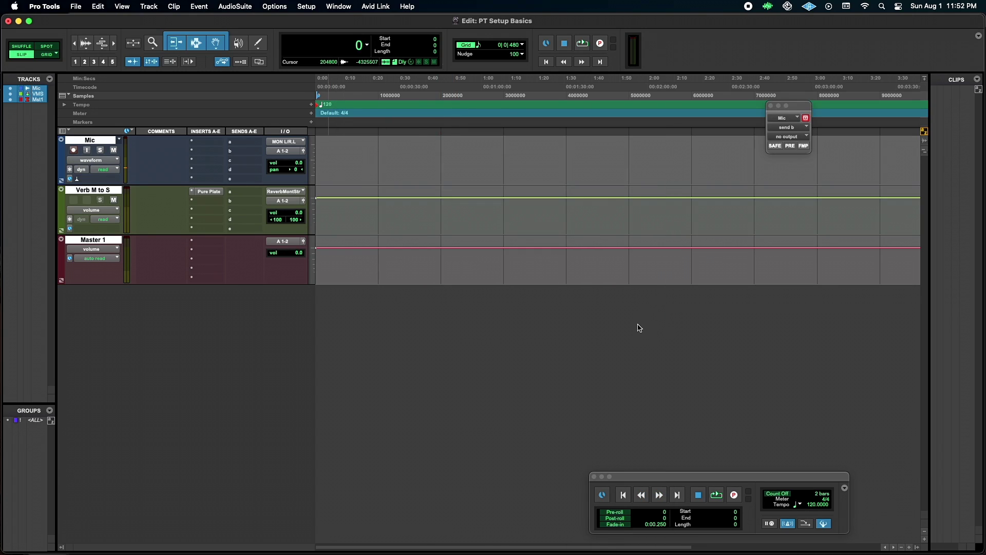
- Route Mic's send b to Reverb Mono to Stereo at -21.4 dB and record-arm Mic
left_click(253, 154)
mouse_move(288, 160)
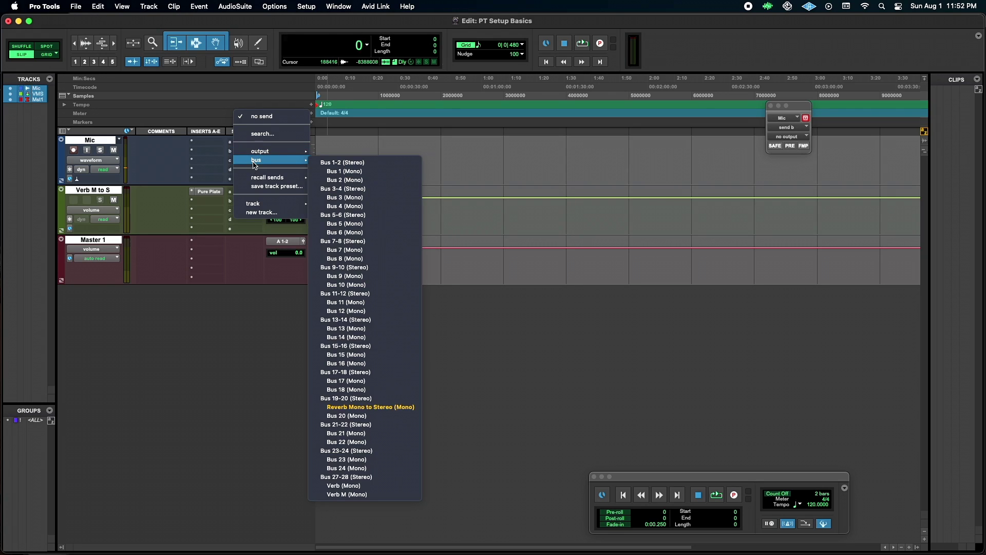
left_click(385, 409)
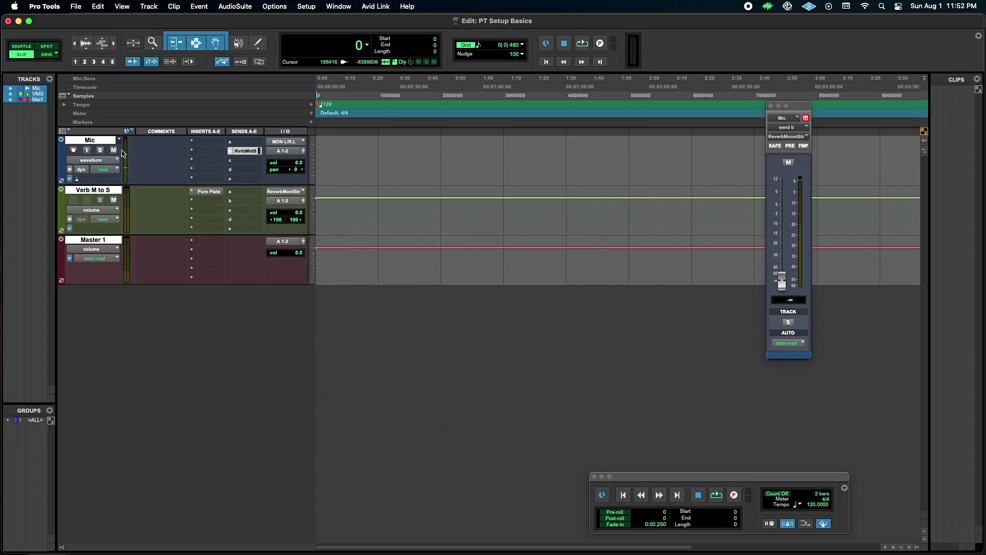
left_click(73, 151)
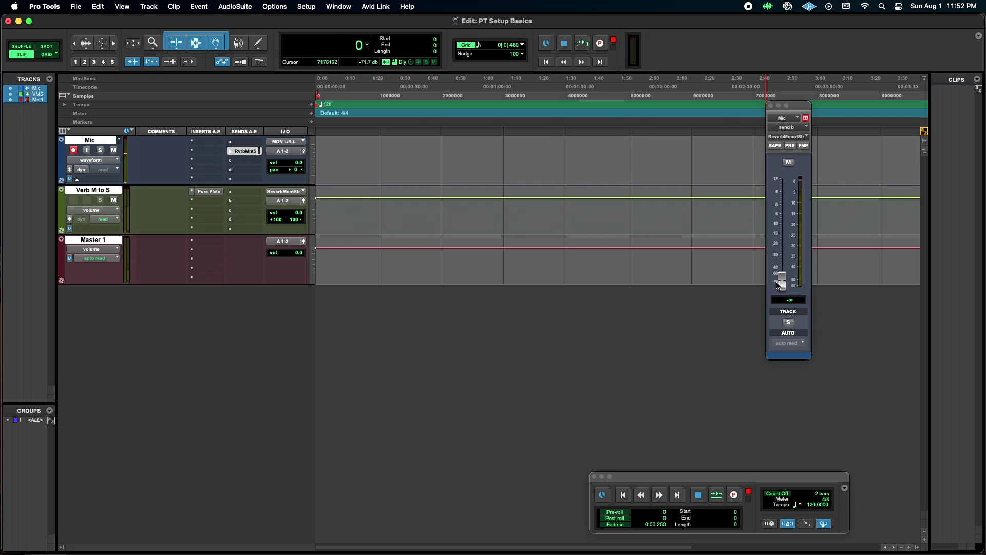
left_click_drag(779, 282, 778, 248)
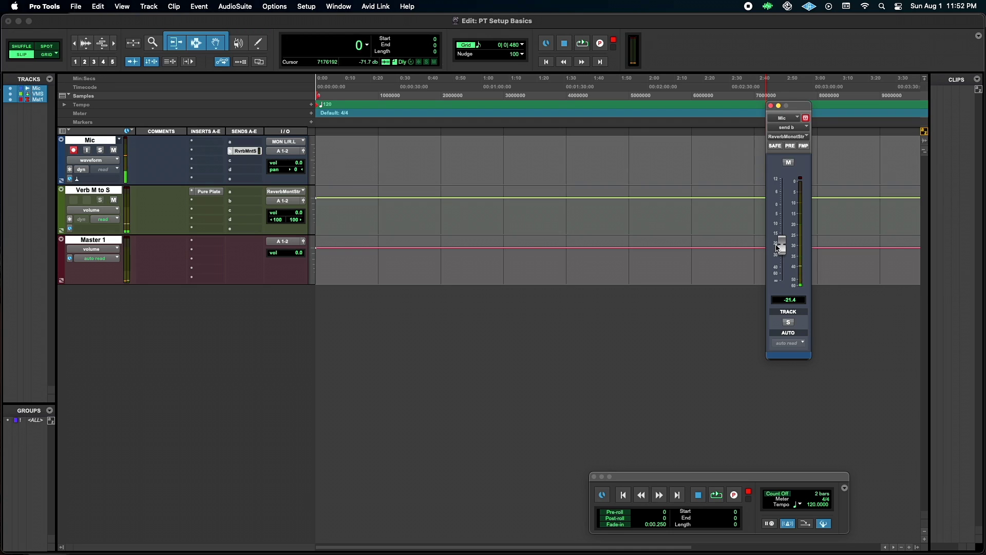
left_click(114, 200)
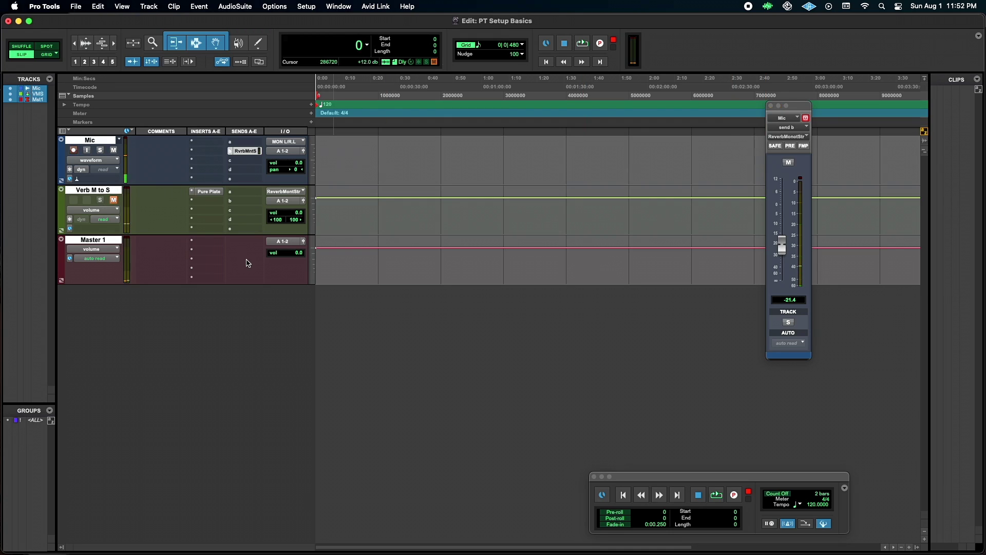
- Toggle the Verb M to S aux track's mute off and back on so it stays muted
left_click(114, 200)
left_click(114, 200)
left_click(200, 192)
- Dismiss the Verb M to S plug-in list unchanged and re-toggle the aux mute so it stays muted
mouse_move(216, 192)
mouse_move(308, 220)
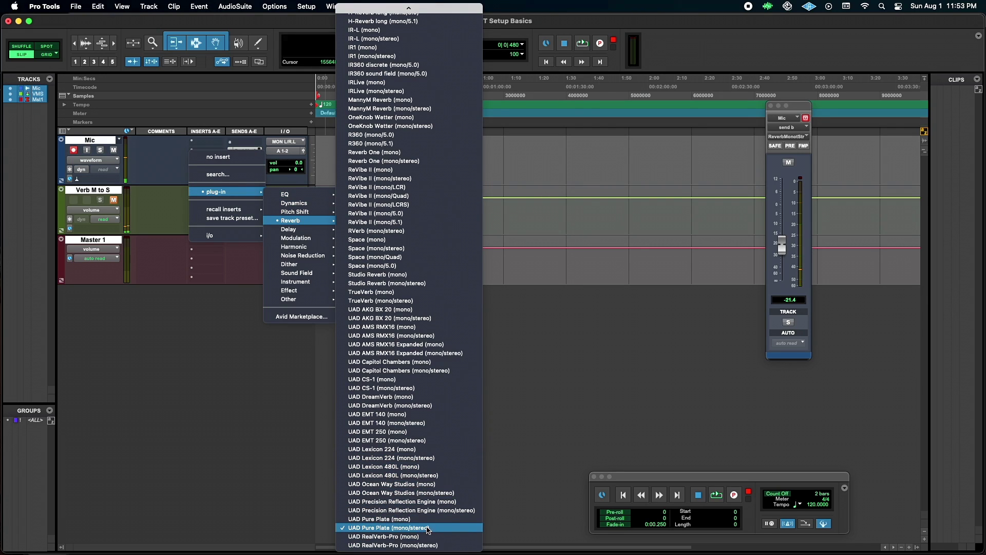
left_click(197, 193)
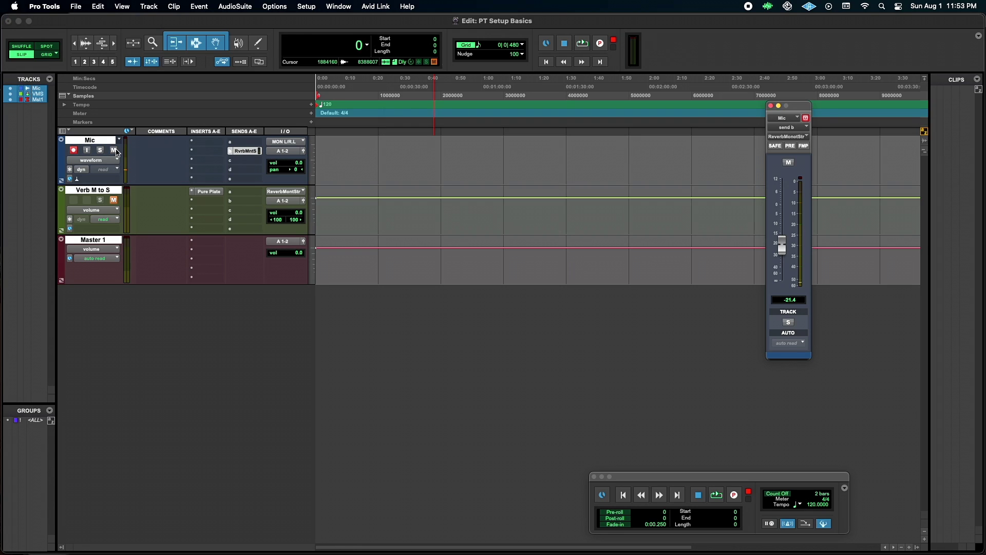
left_click(114, 201)
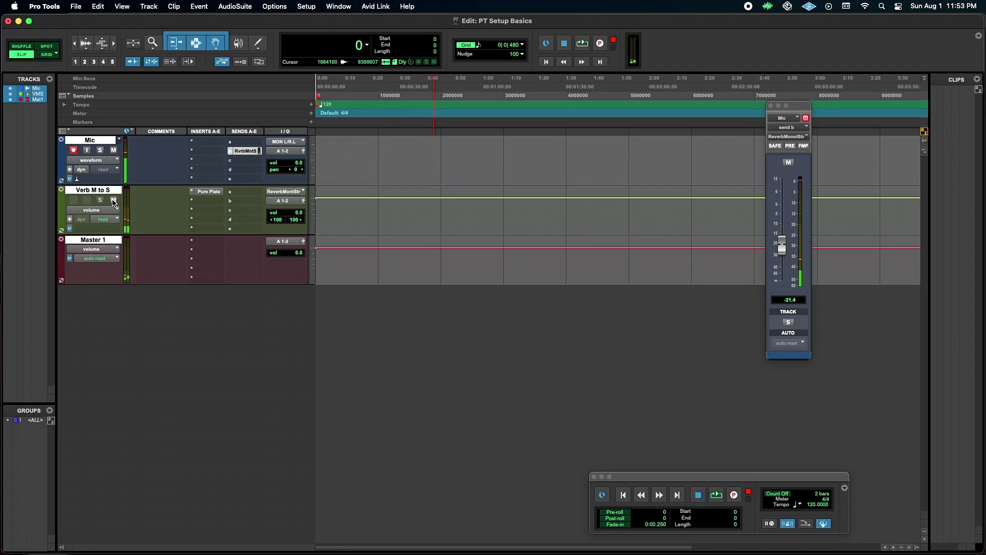
left_click(114, 200)
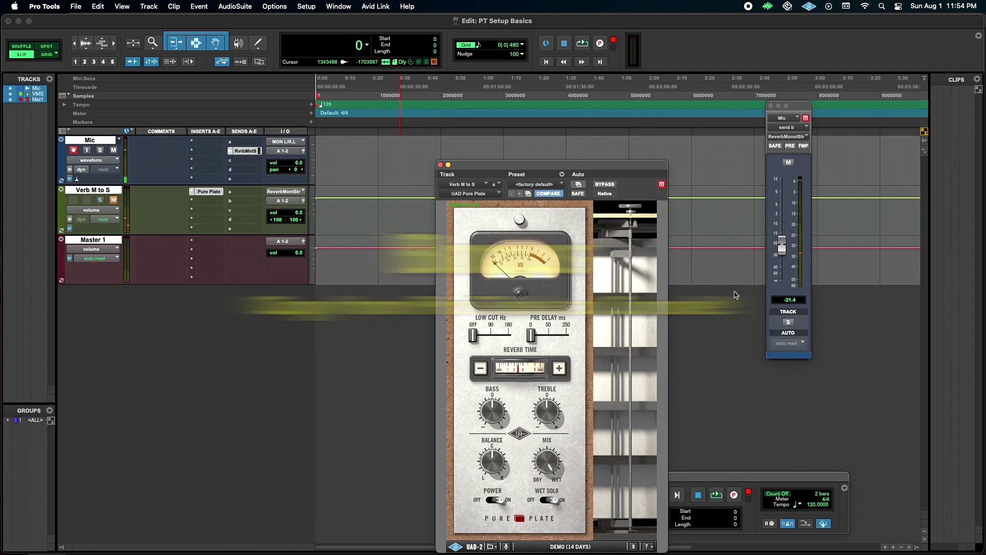
- Open the Pure Plate reverb window, browse its preset options, then switch to UAD Console
left_click(194, 192)
left_click(497, 546)
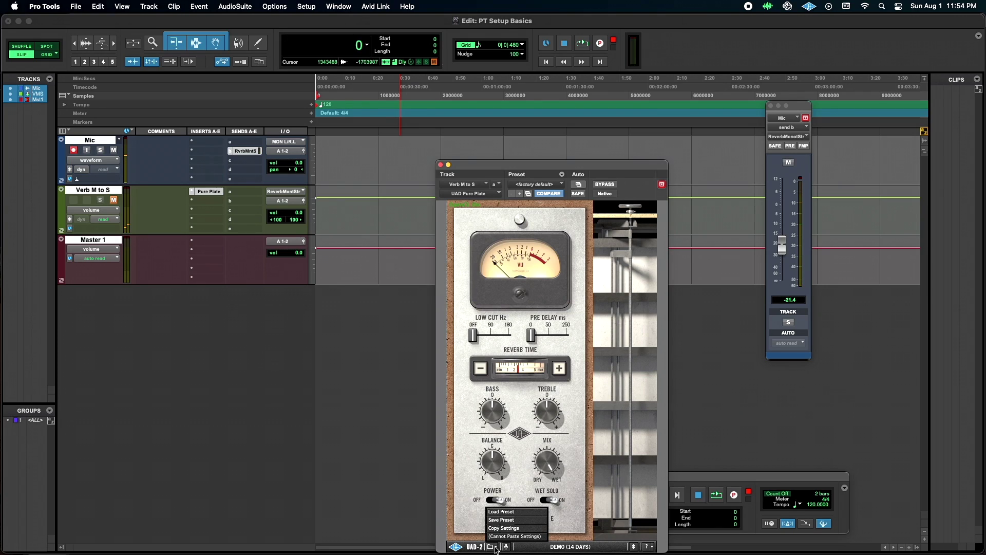
left_click(504, 520)
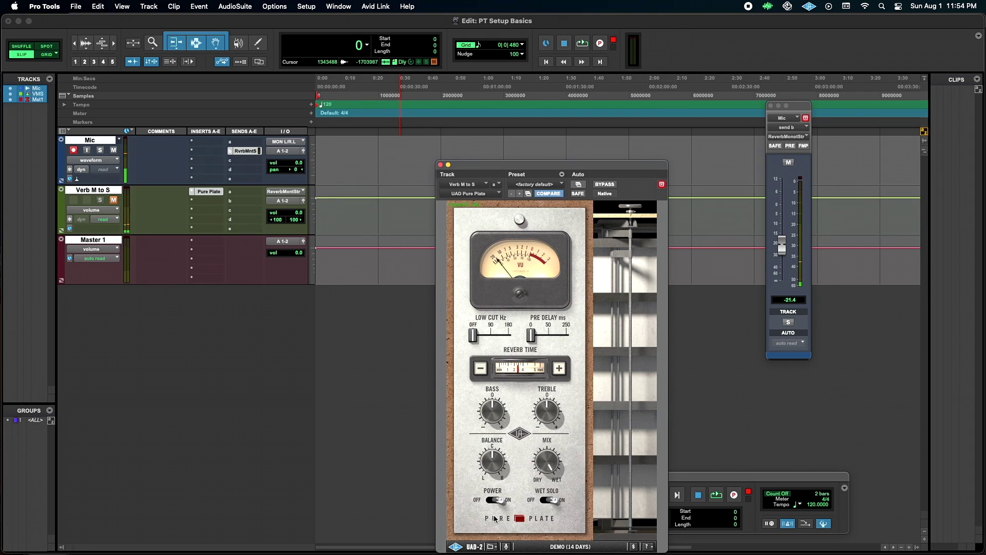
left_click(507, 547)
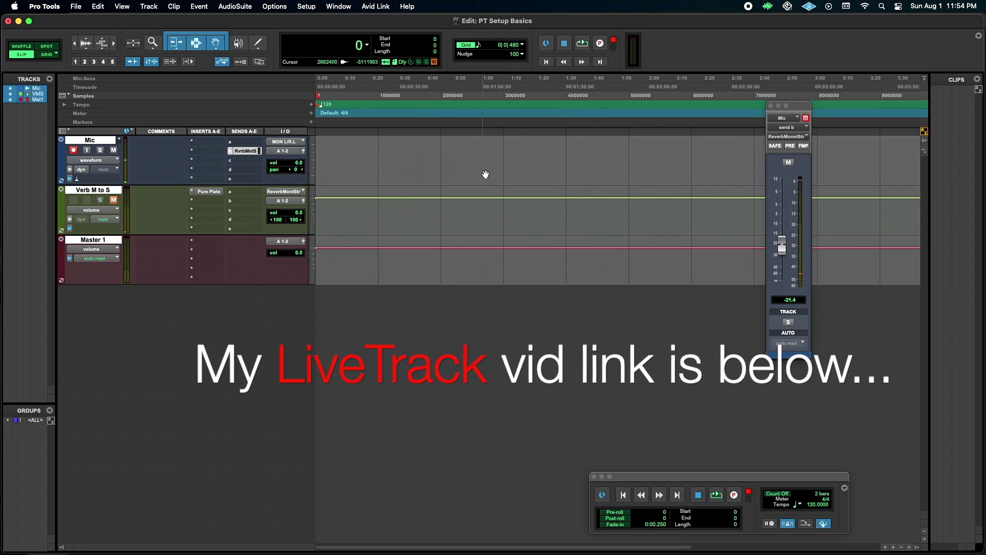
key("super+Tab")
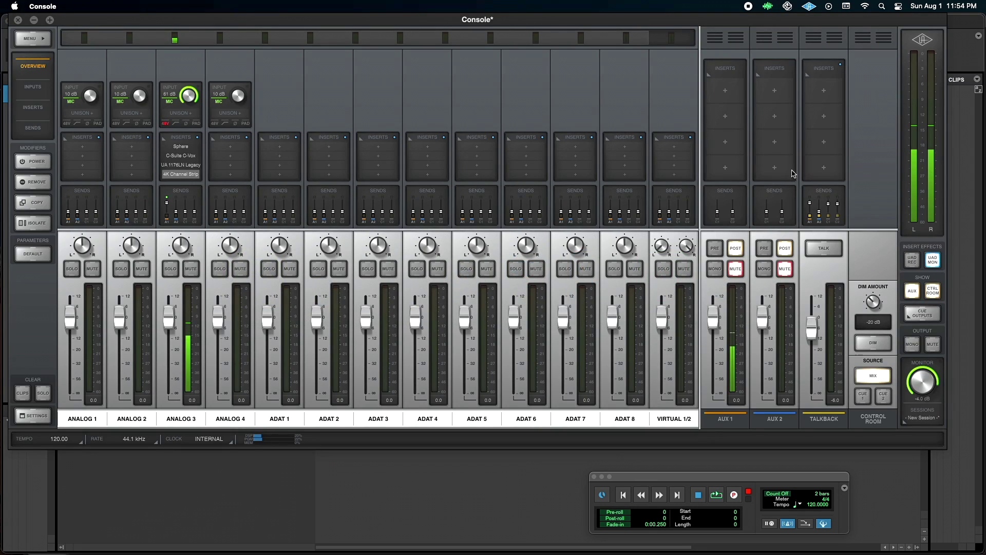
- Load Pure Plate from Reverb & Room on AUX 1's first insert, copying its current settings
left_click(727, 90)
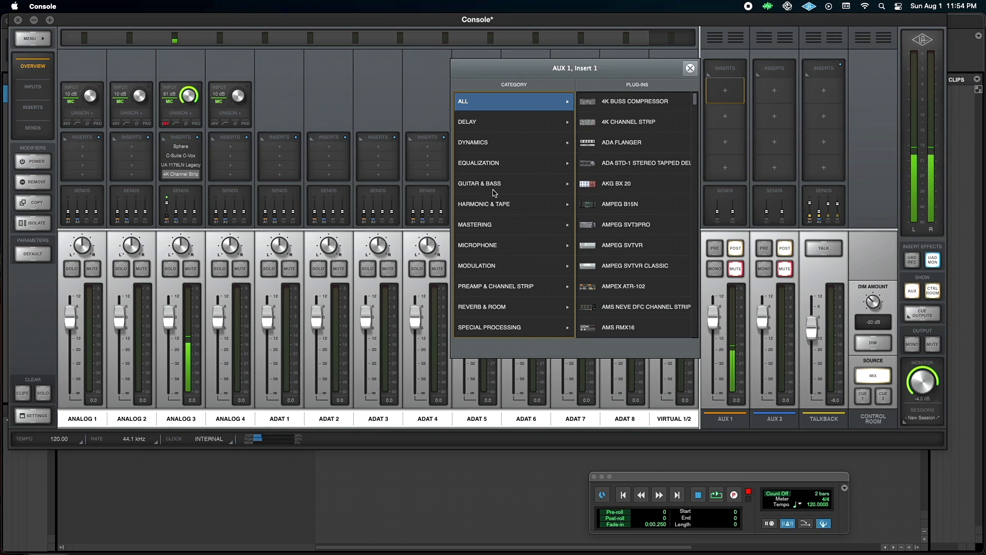
left_click(555, 307)
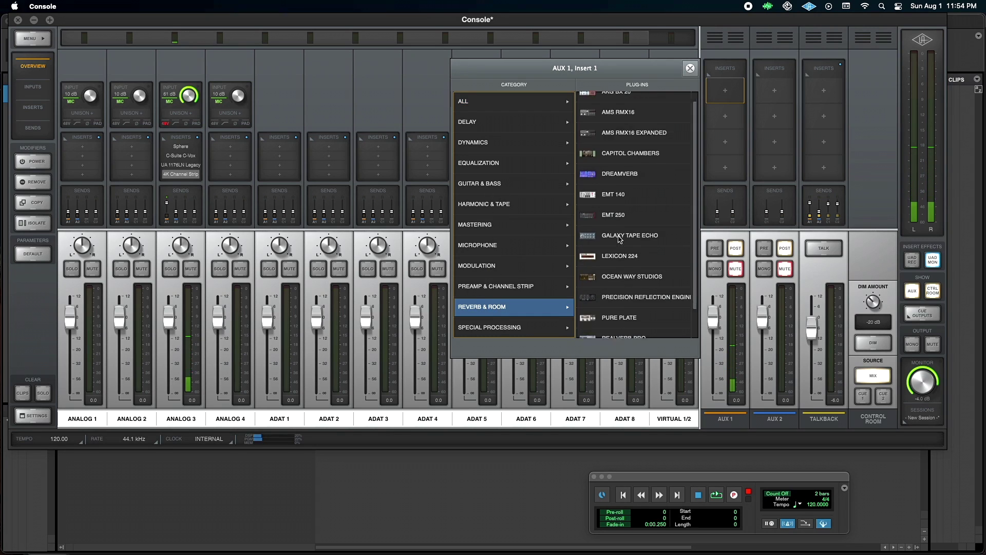
scroll(619, 239, "down", 2)
left_click(605, 288)
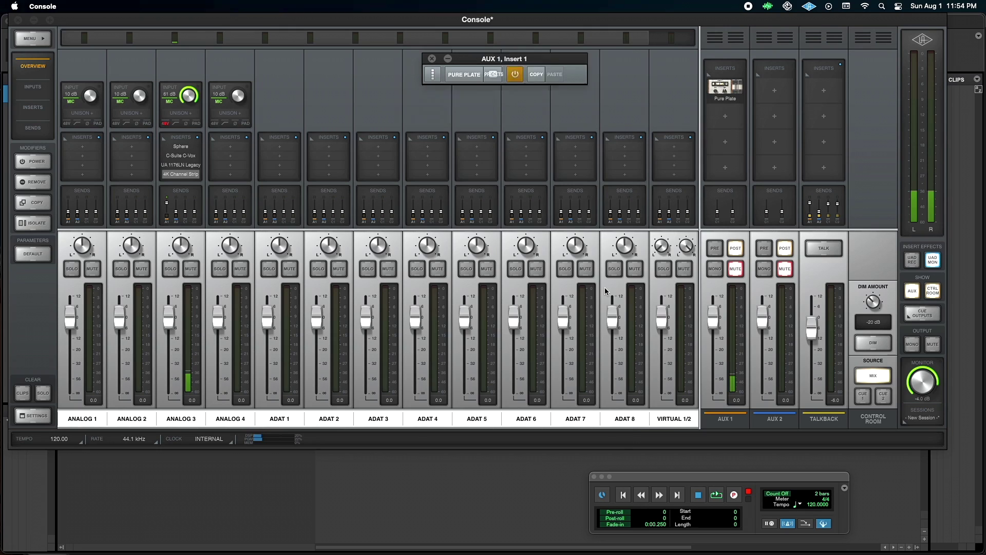
left_click(468, 431)
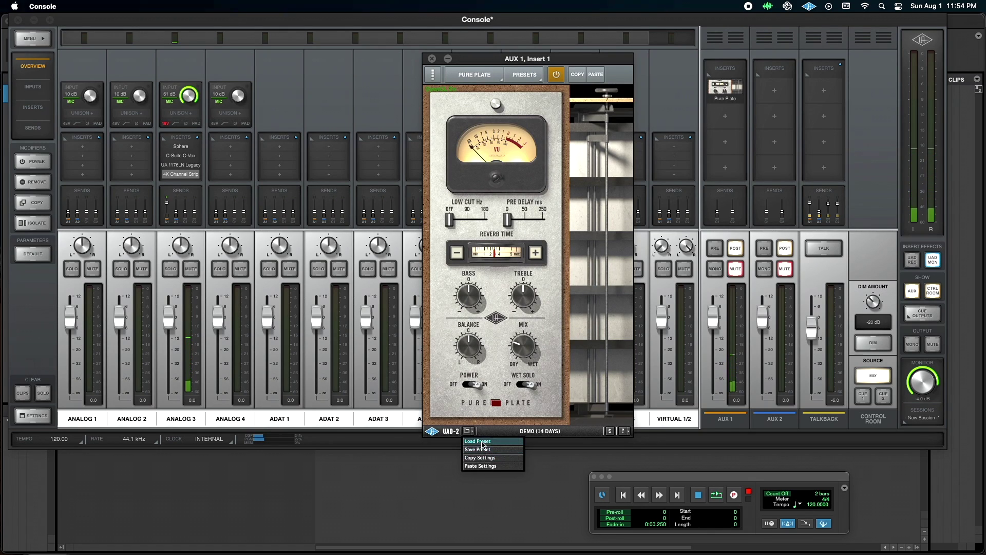
left_click(481, 460)
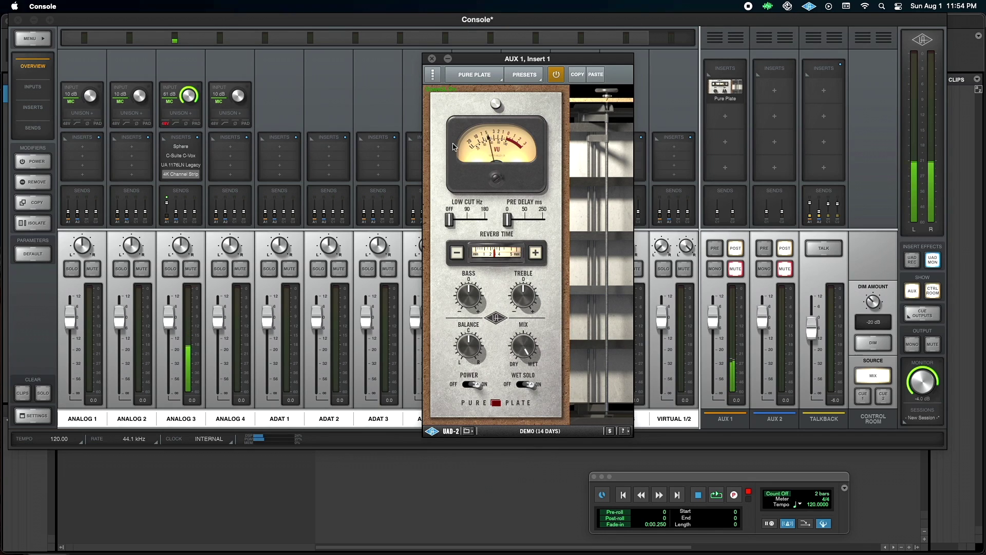
left_click(431, 59)
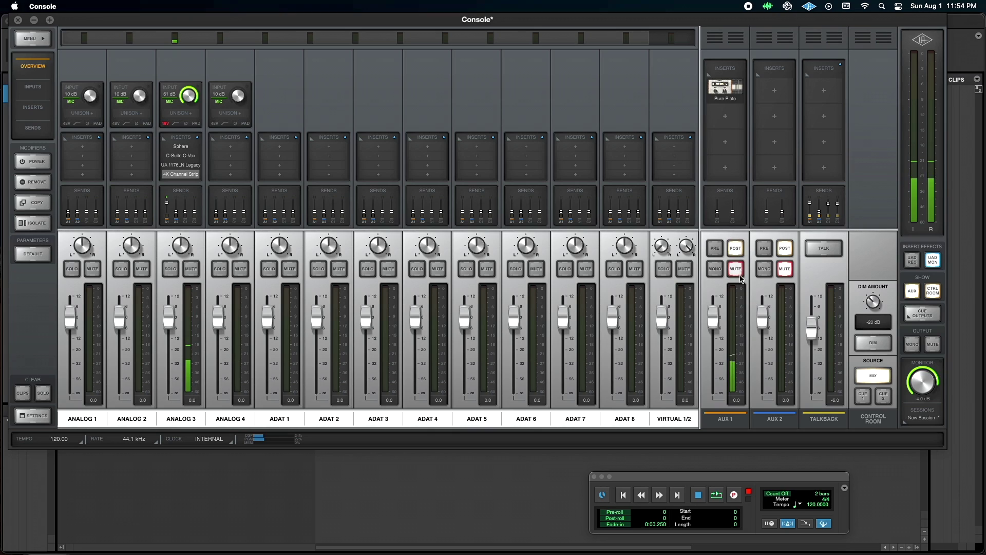
- Set the AUX 1 fader to -14.8 dB and mute AUX 1, then return to Pro Tools
left_click_drag(717, 319, 713, 344)
left_click(177, 206)
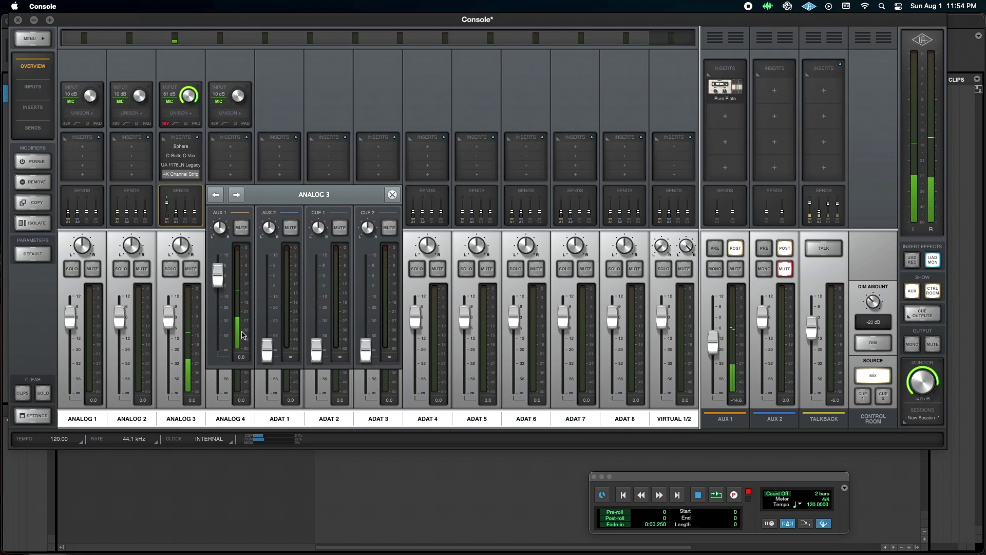
left_click(392, 194)
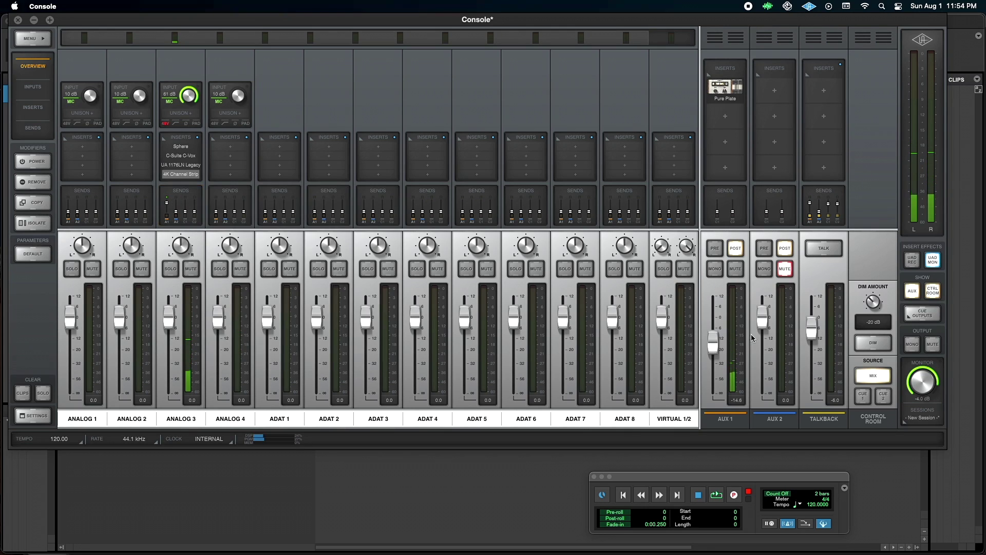
left_click(736, 269)
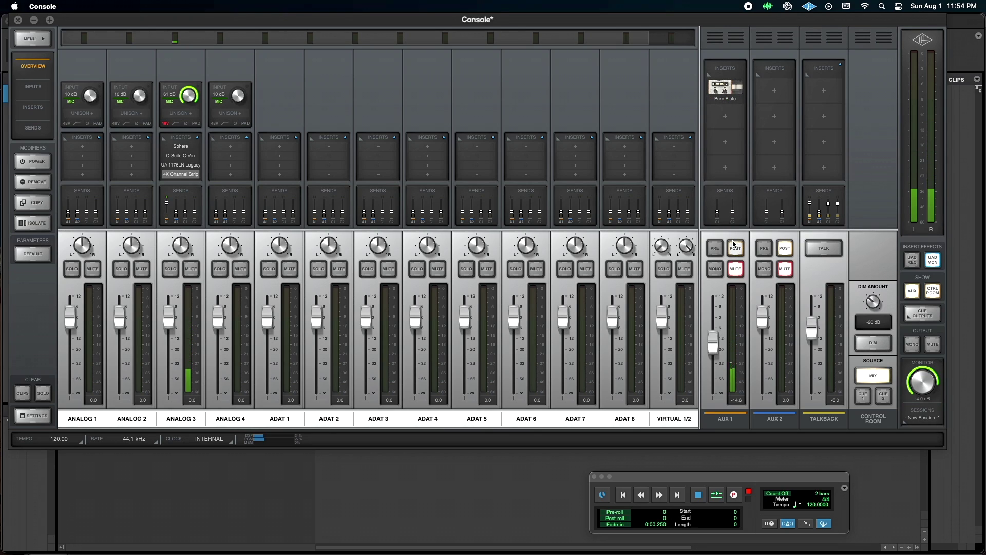
key("super+Tab")
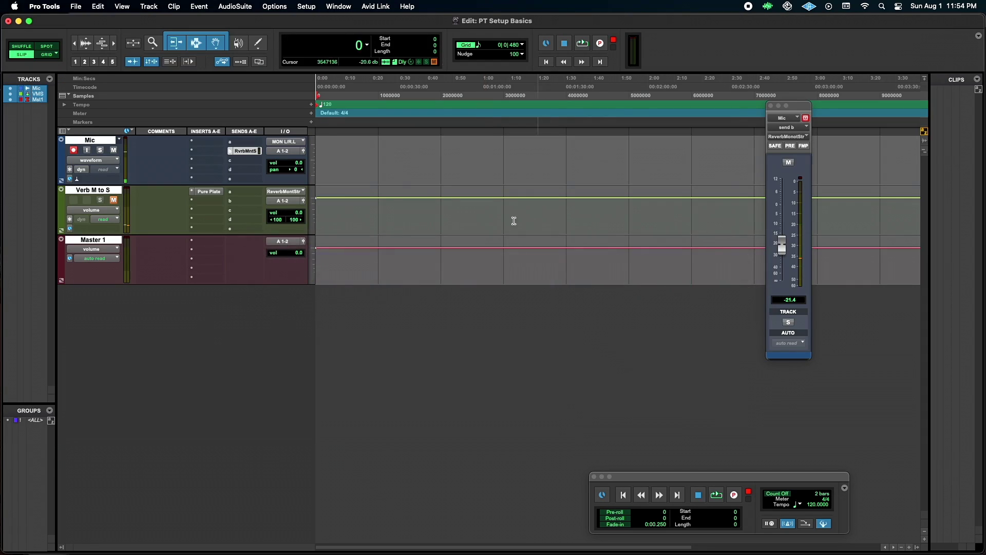
left_click(114, 201)
left_click(114, 201)
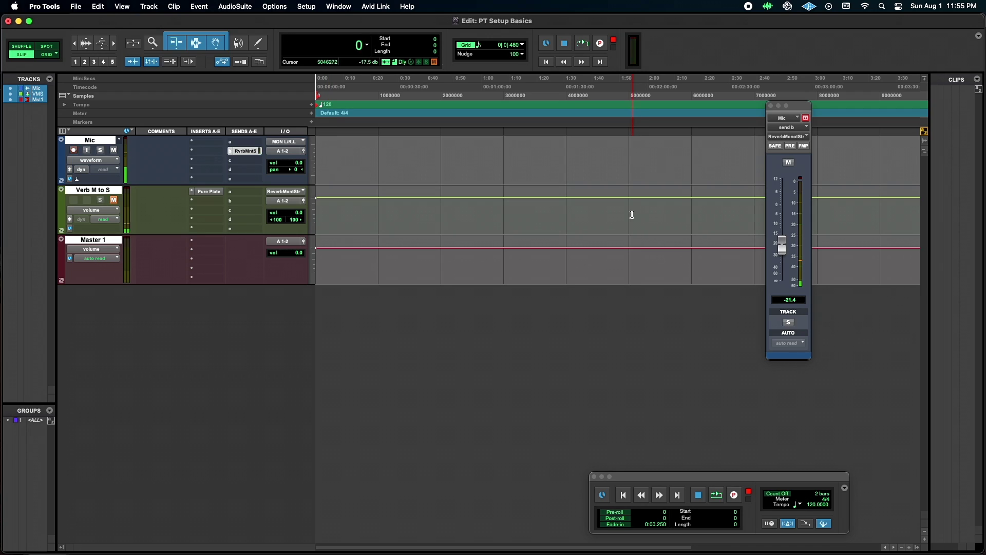